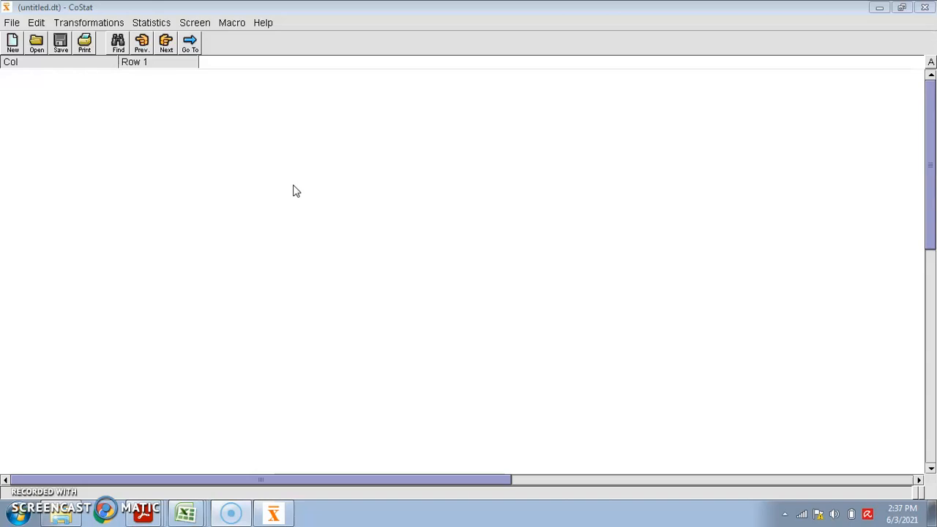
- Review Contoh Kasus 1 in the Uji Perbandingan Rata-rata Perlakuan and Rancangan Acak Kelompok Lengkap PDFs, and return to CoStat
right_click(139, 516)
click(172, 437)
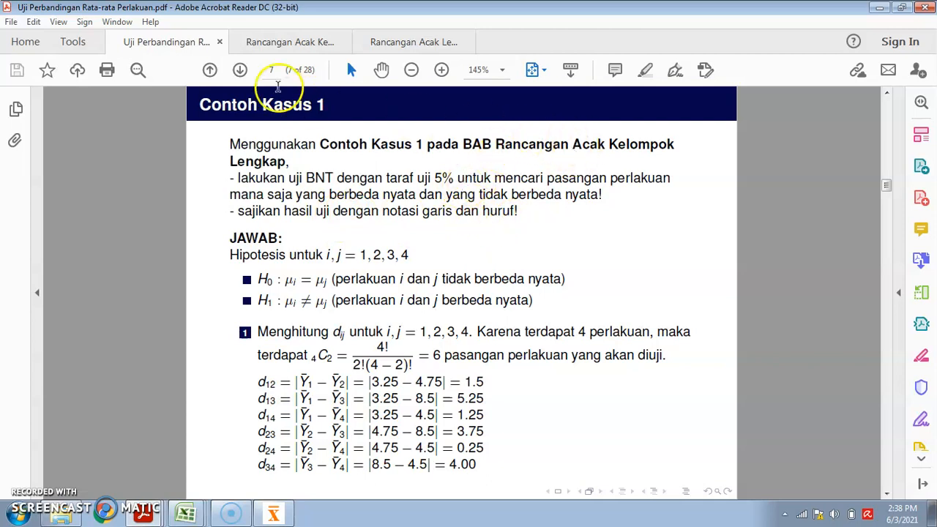
click(255, 45)
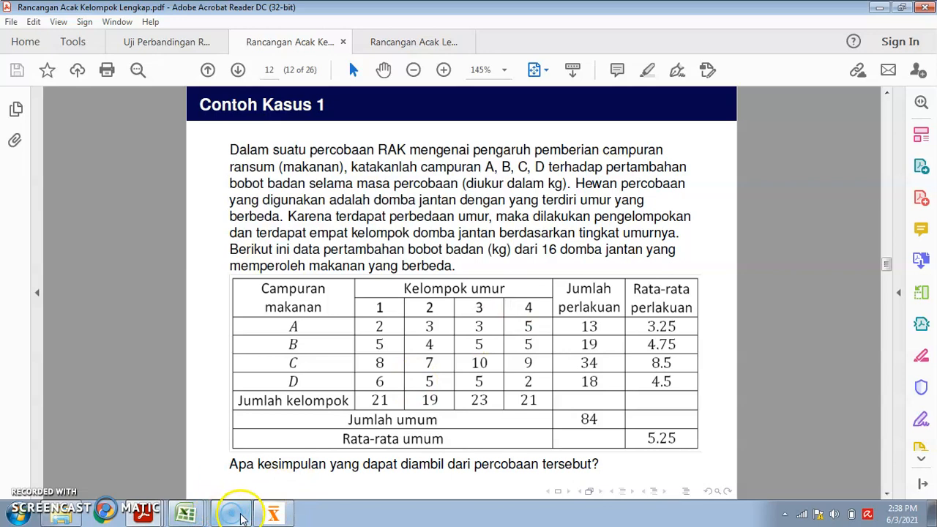
mouse_move(241, 518)
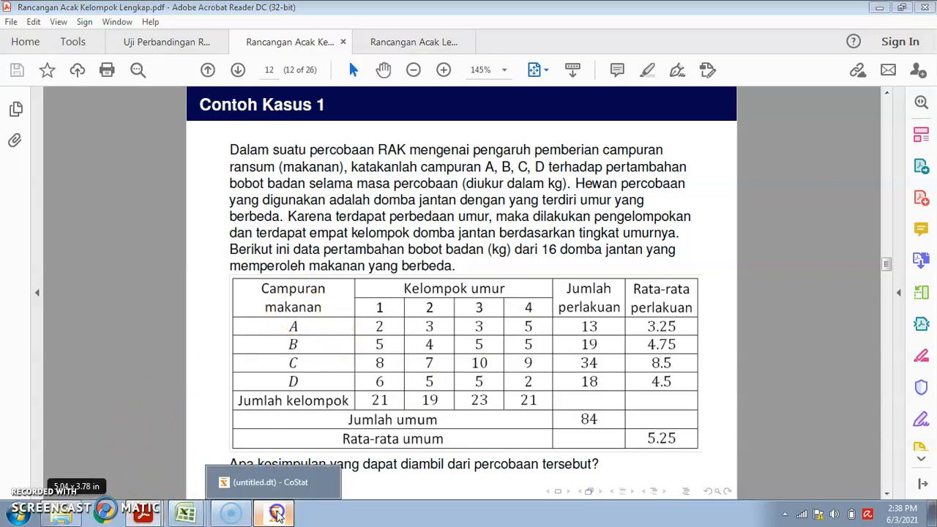
click(274, 515)
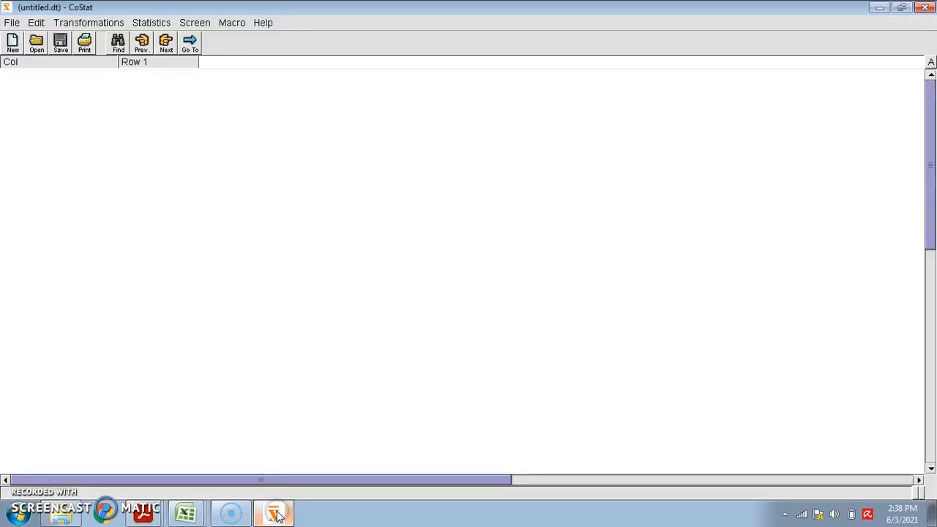
- Switch to the Excel workbook Data Percobaan RAK (Contoh Kasus 1) and copy the Perlakuan, Blok and Hasil data in A1:C17
click(180, 512)
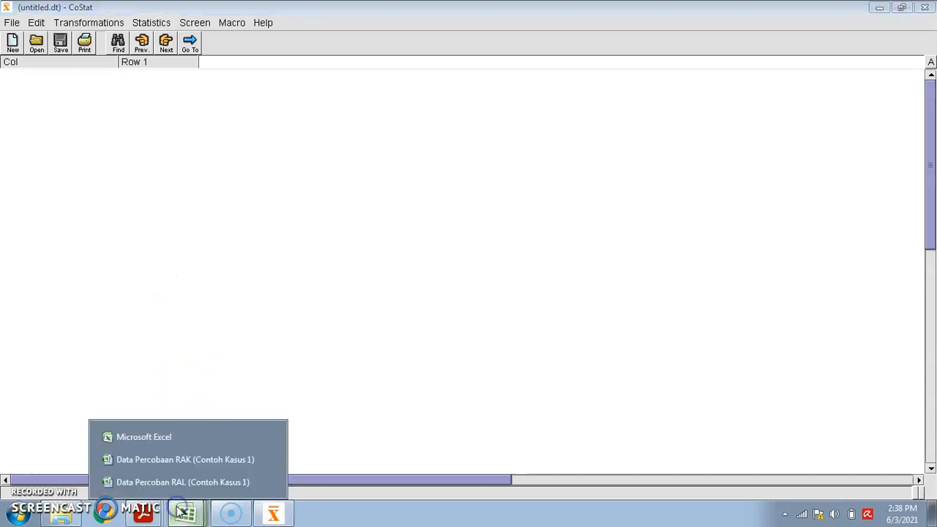
click(175, 465)
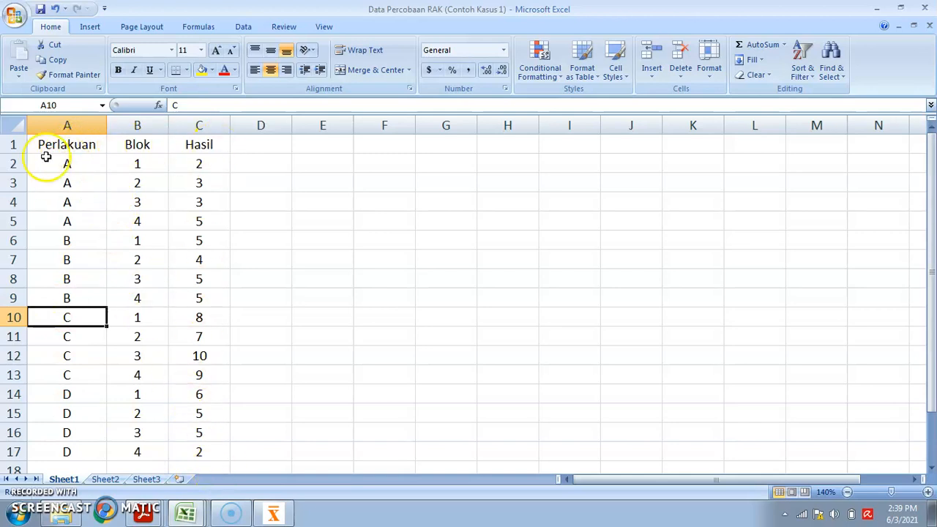
drag(63, 139, 199, 448)
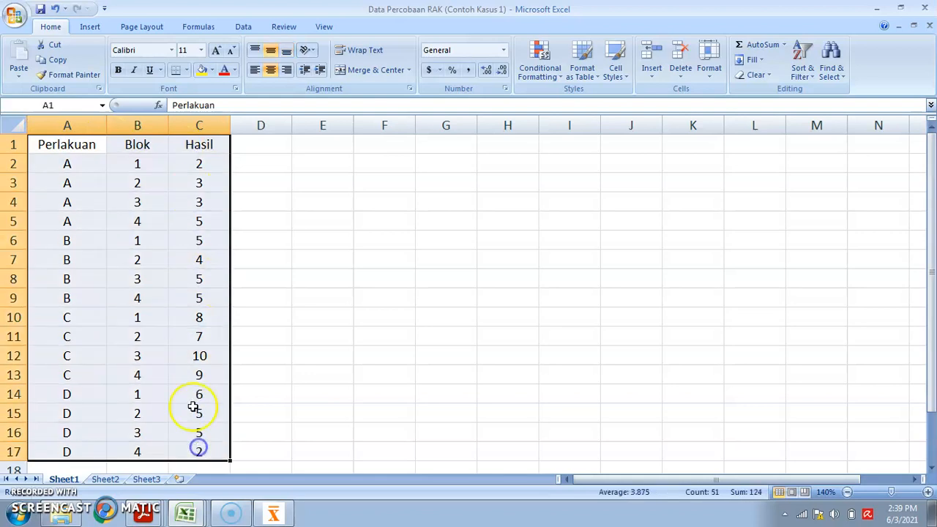
right_click(149, 232)
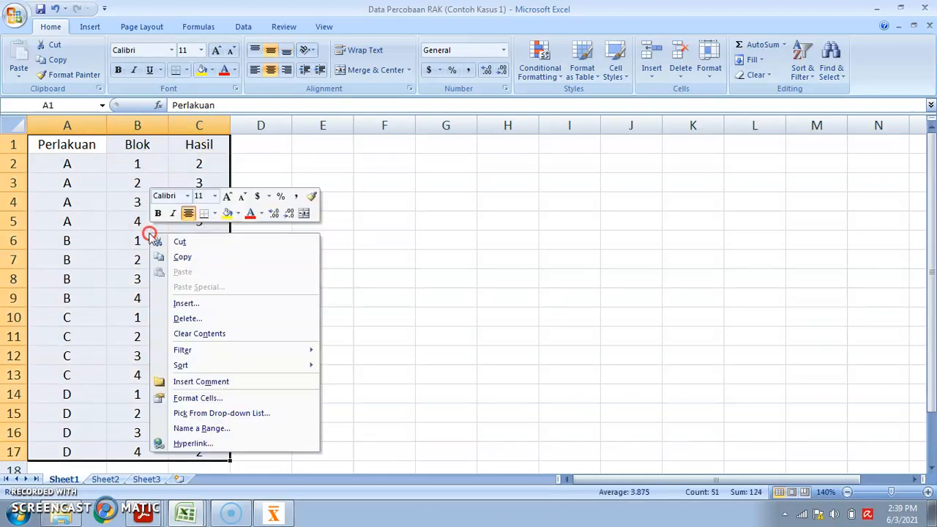
click(179, 258)
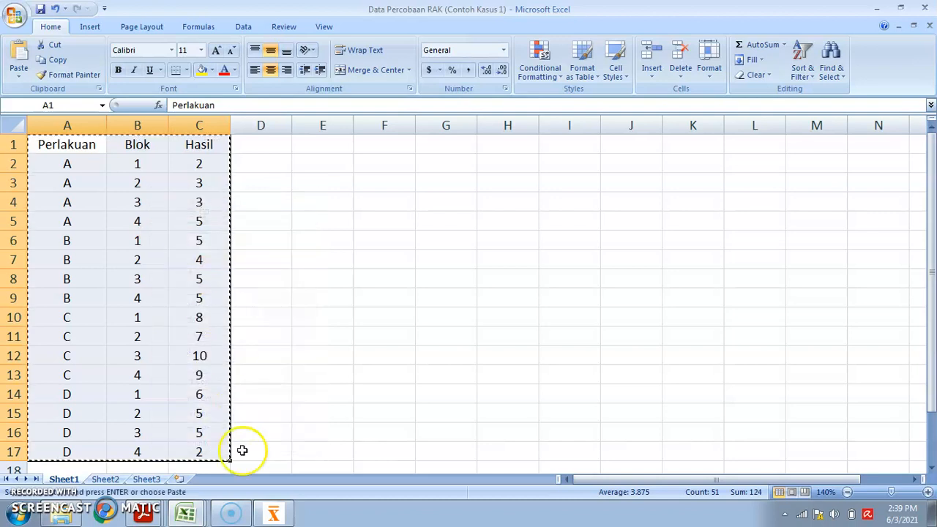
- Switch to CoStat and import the copied table from the clipboard, replacing the old data
click(254, 516)
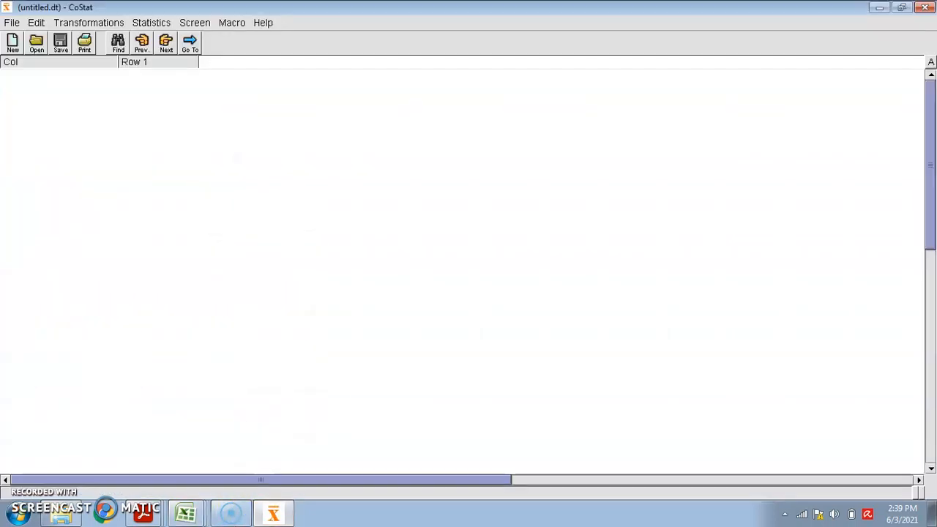
click(13, 23)
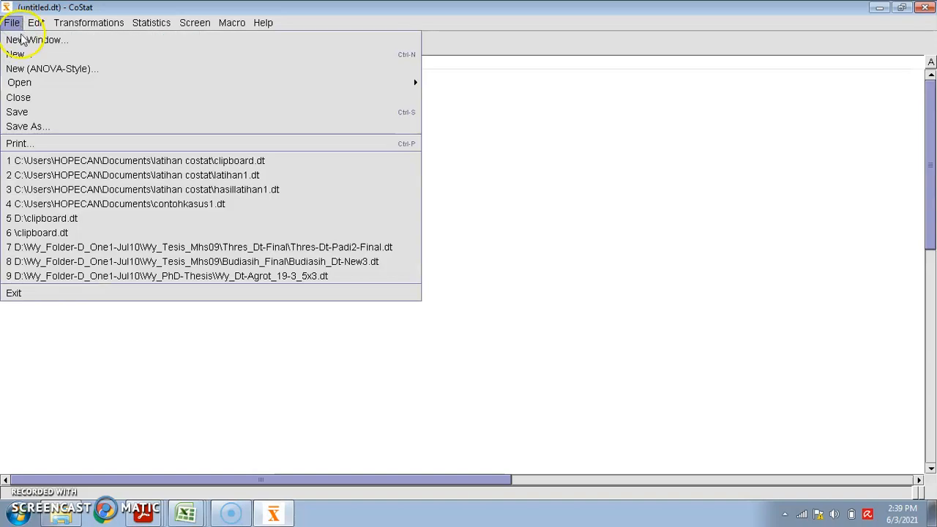
mouse_move(23, 86)
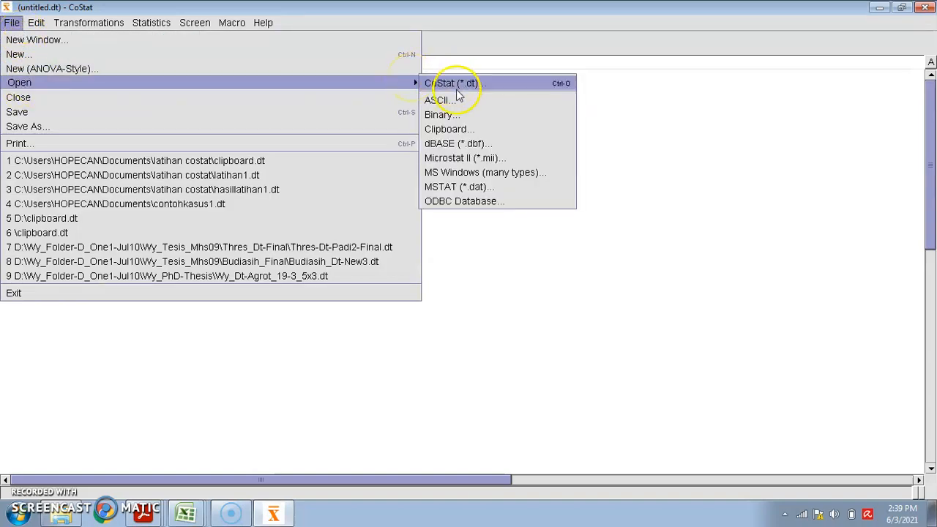
click(461, 130)
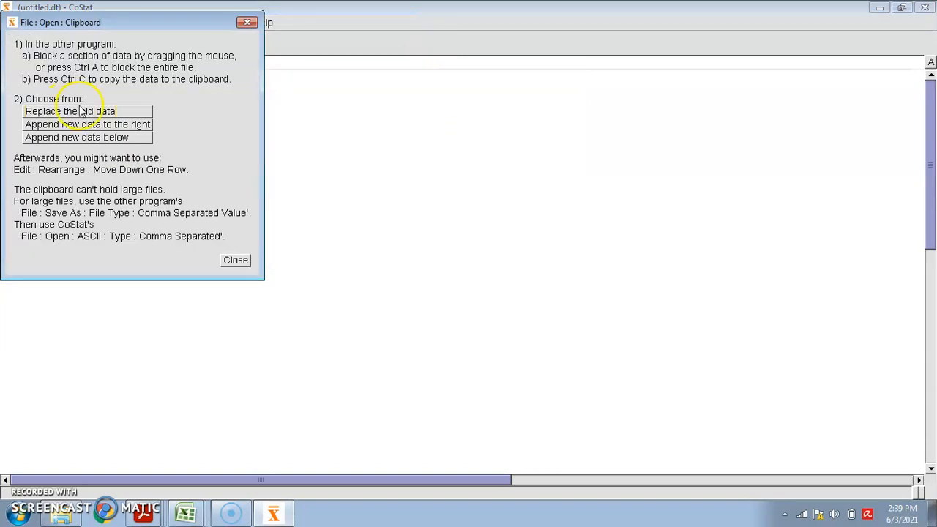
click(91, 111)
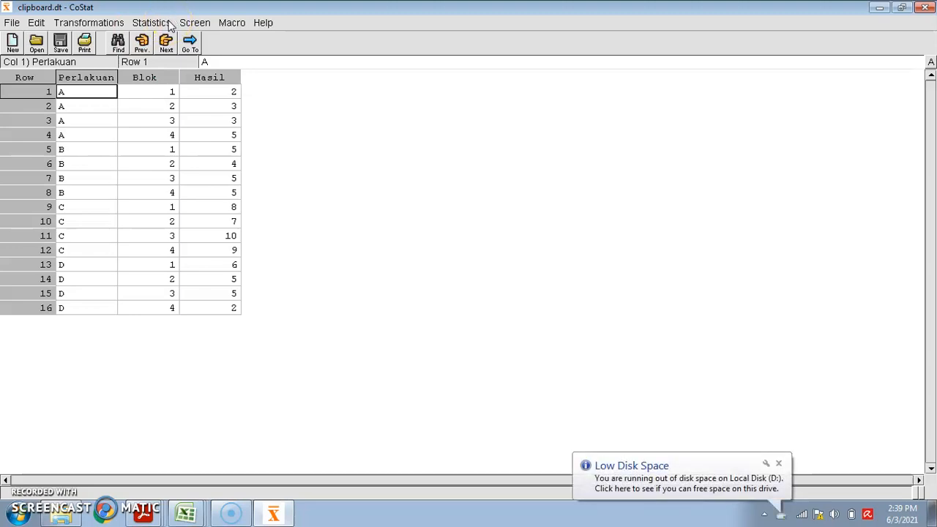
- Start an ANOVA on the imported data with the type 1WRB - 1 Way Randomized Blocks
click(168, 25)
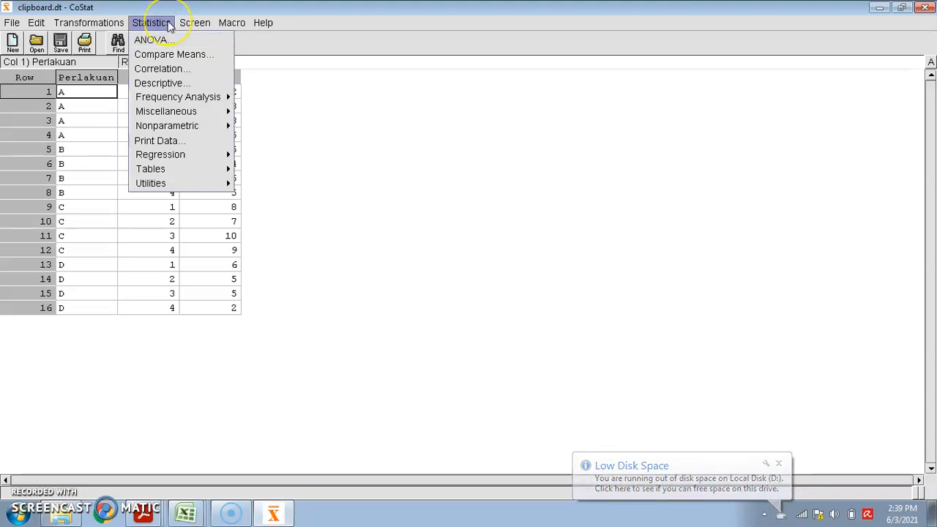
click(152, 39)
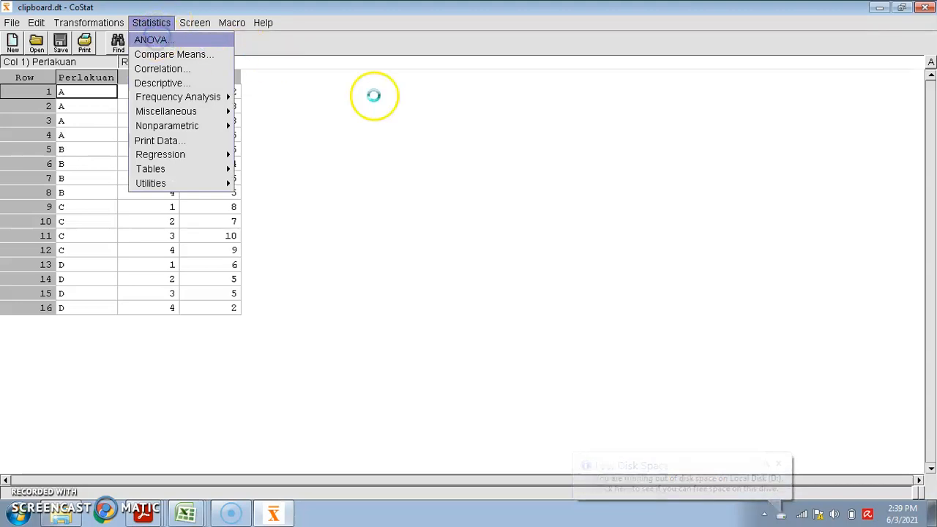
click(640, 123)
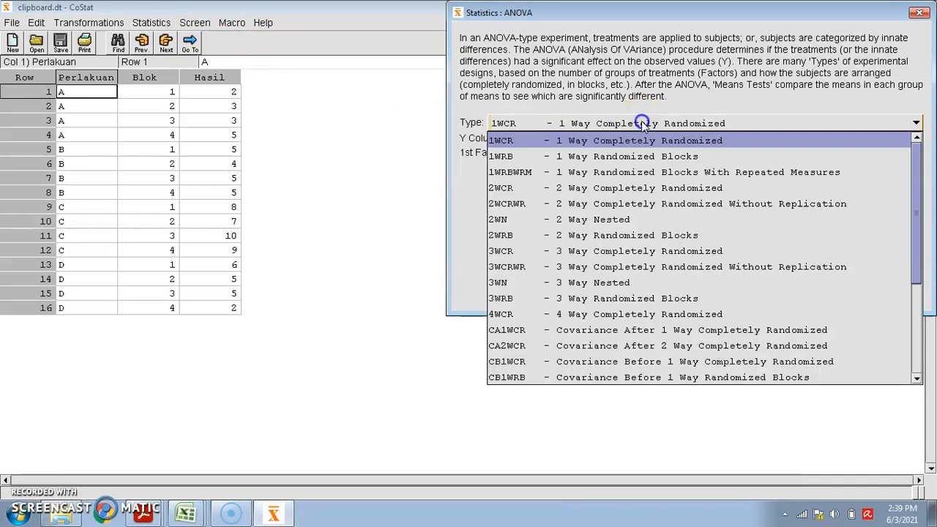
click(643, 159)
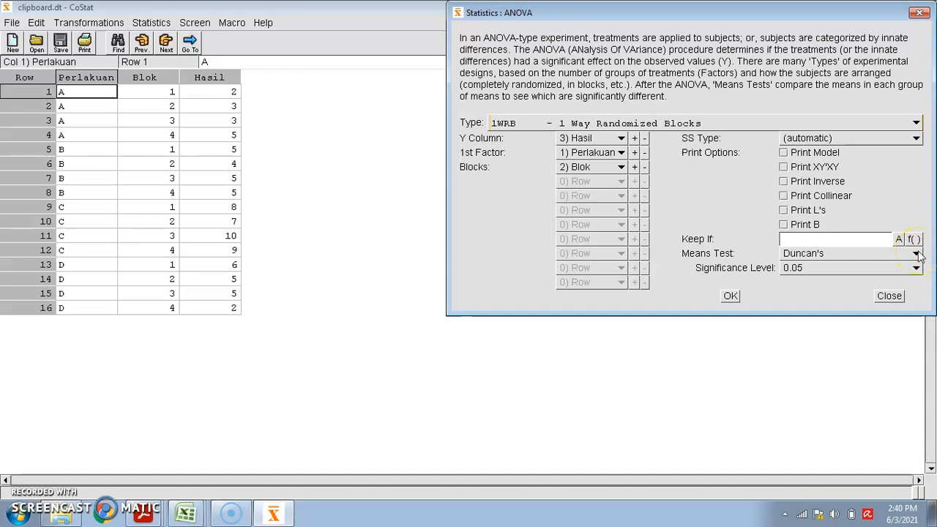
- Set the means test to LSD with a significance level of 0.05 and run the ANOVA
click(916, 253)
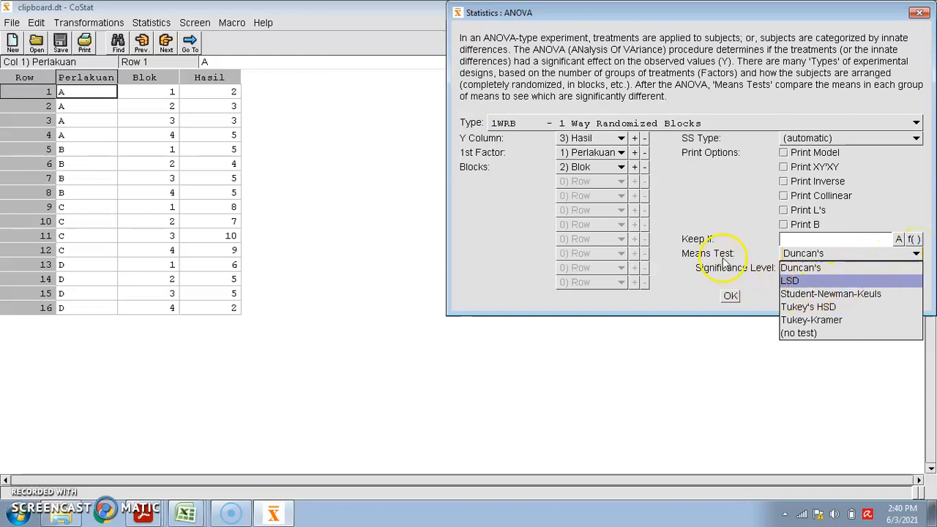
click(805, 283)
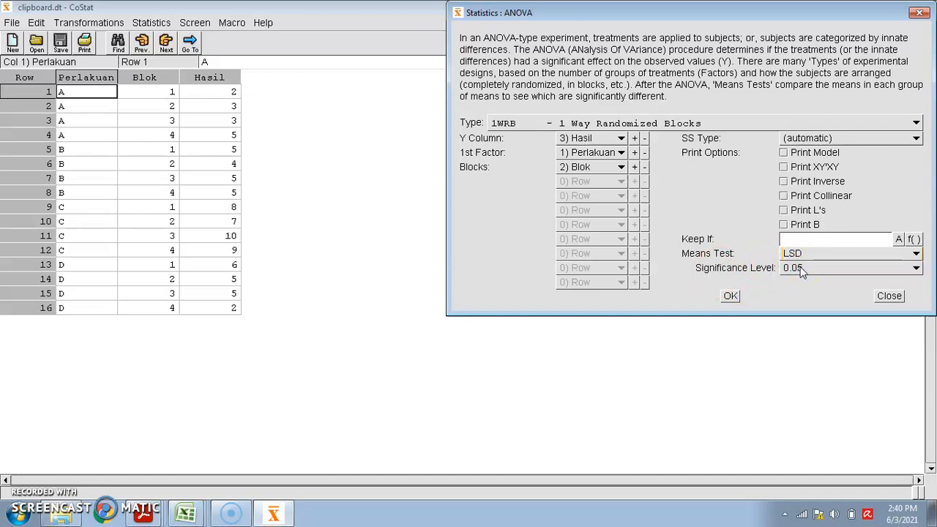
click(801, 270)
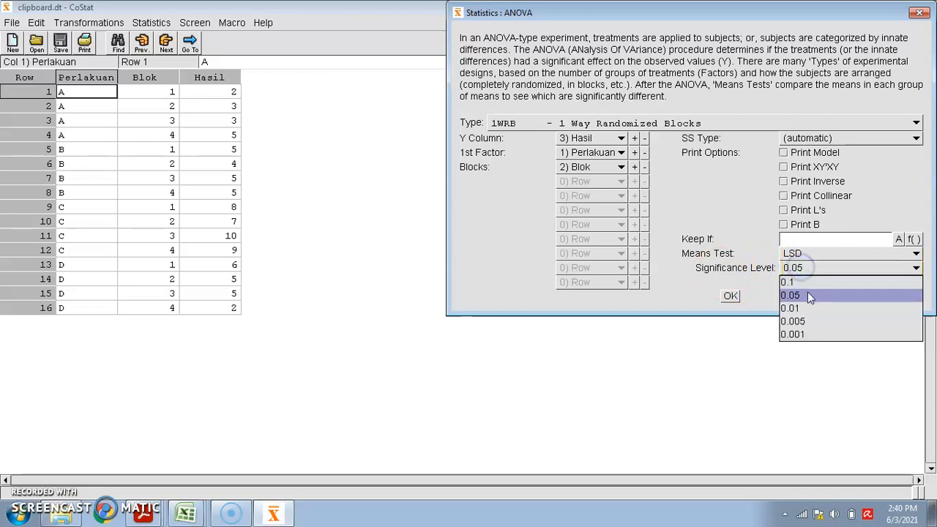
click(809, 294)
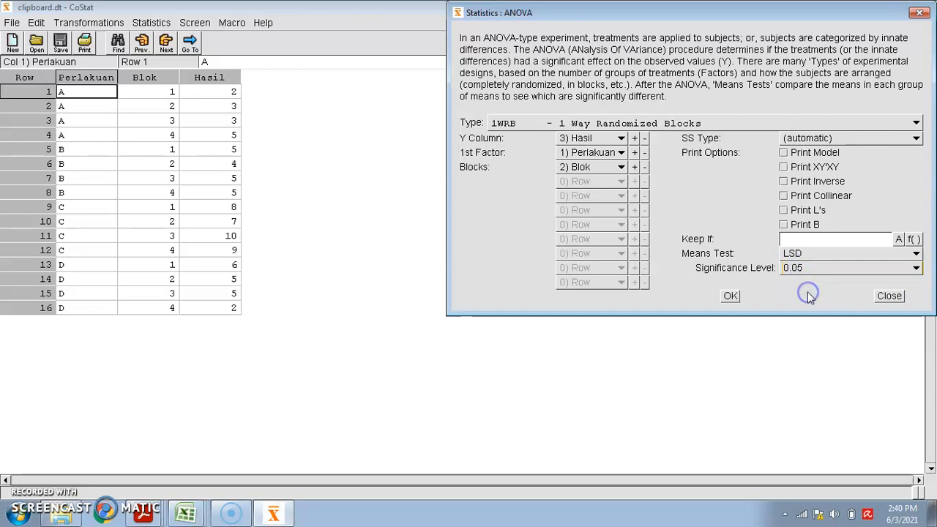
click(731, 297)
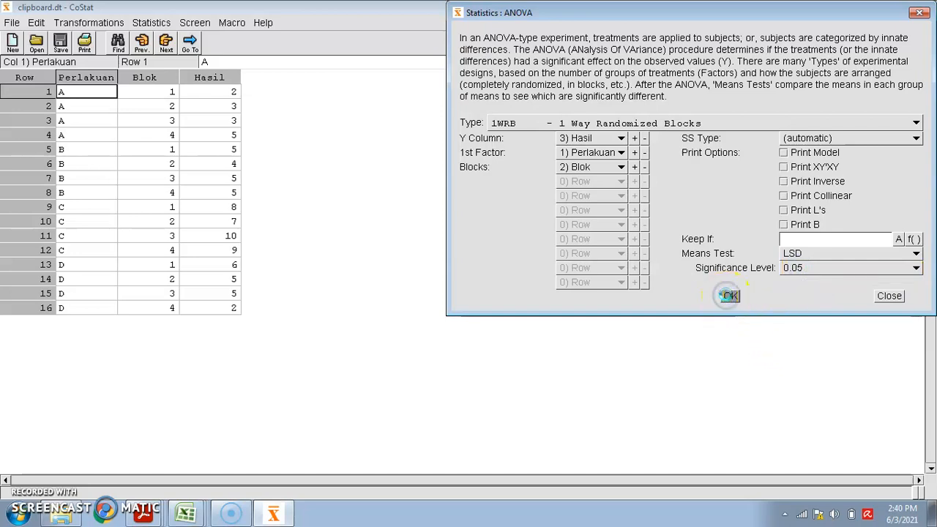
click(425, 265)
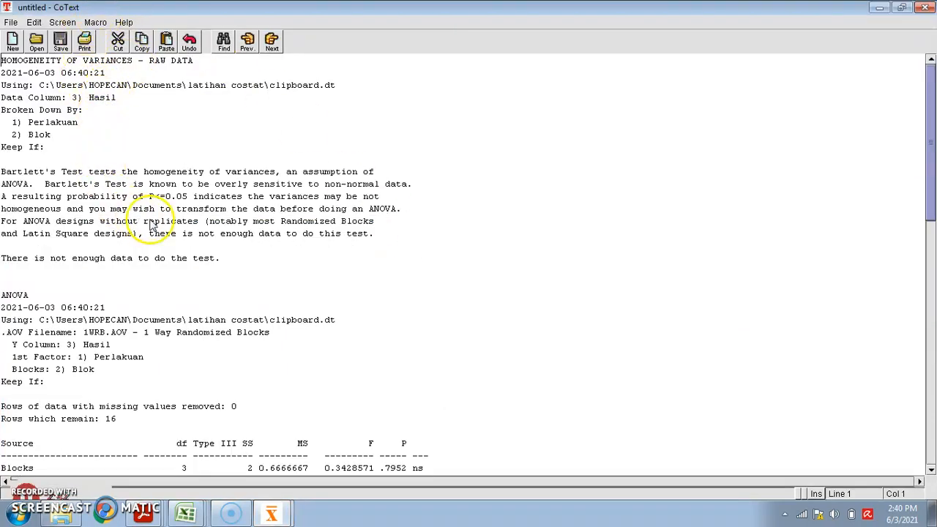
- Examine the ANOVA table and the LSD mean comparisons for Perlakuan and Blok, and close the report
drag(931, 142, 931, 198)
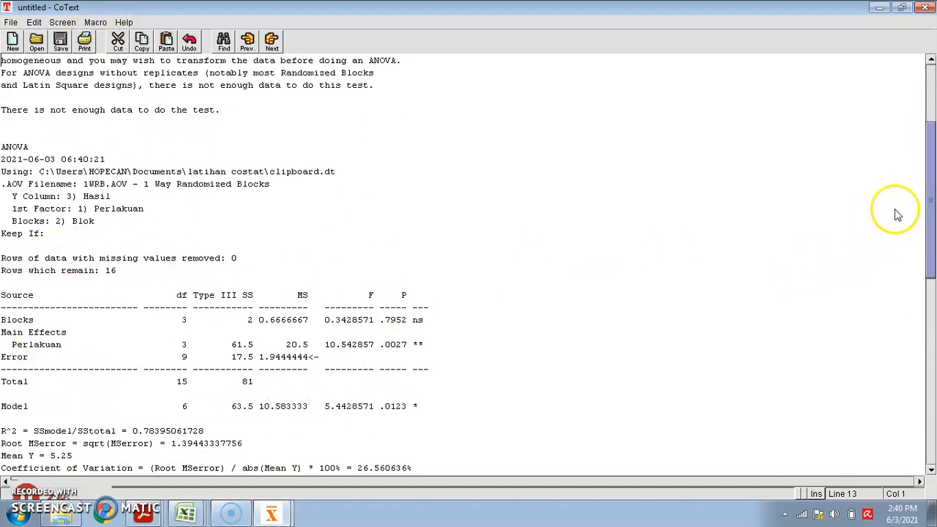
drag(929, 170, 926, 311)
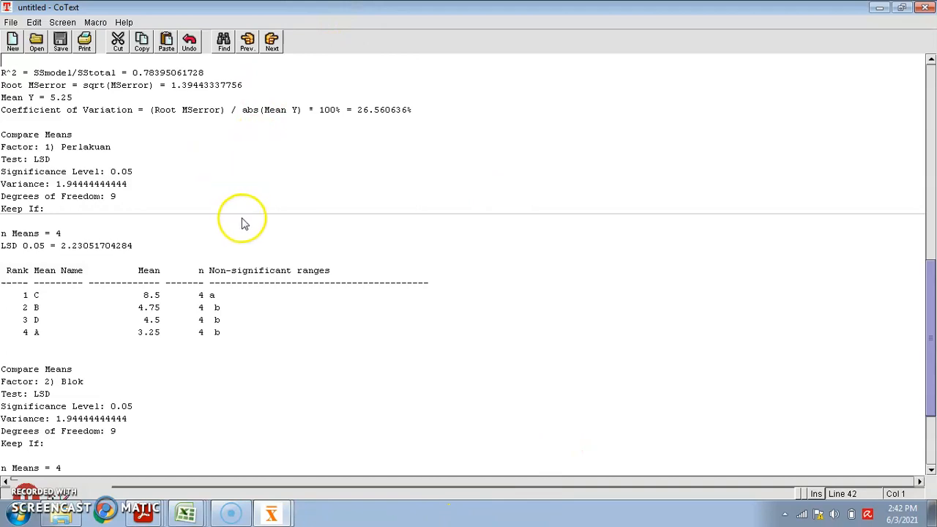
drag(931, 320, 931, 346)
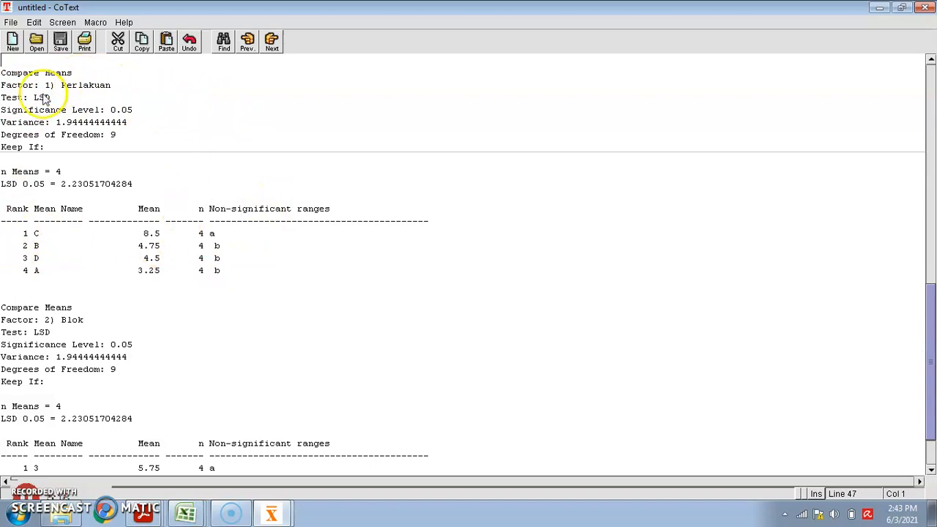
drag(928, 373, 931, 411)
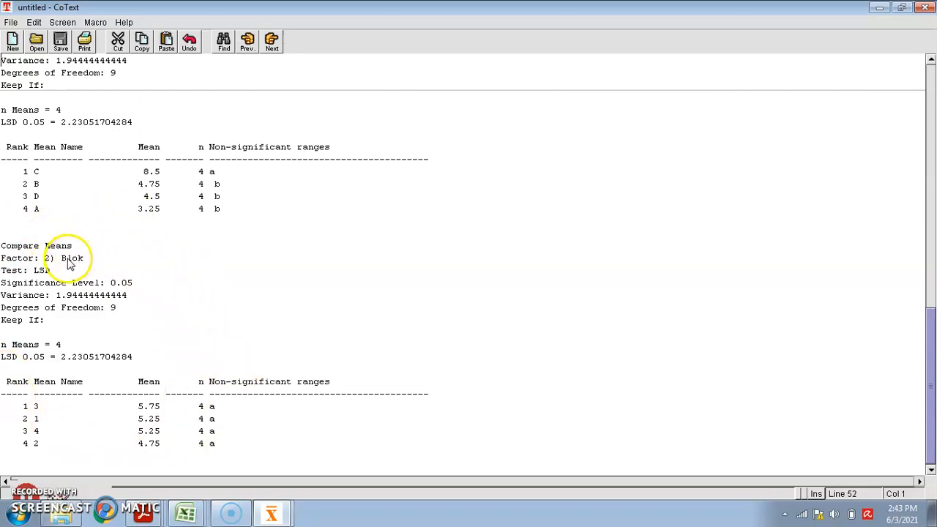
scroll(930, 311, up, 3)
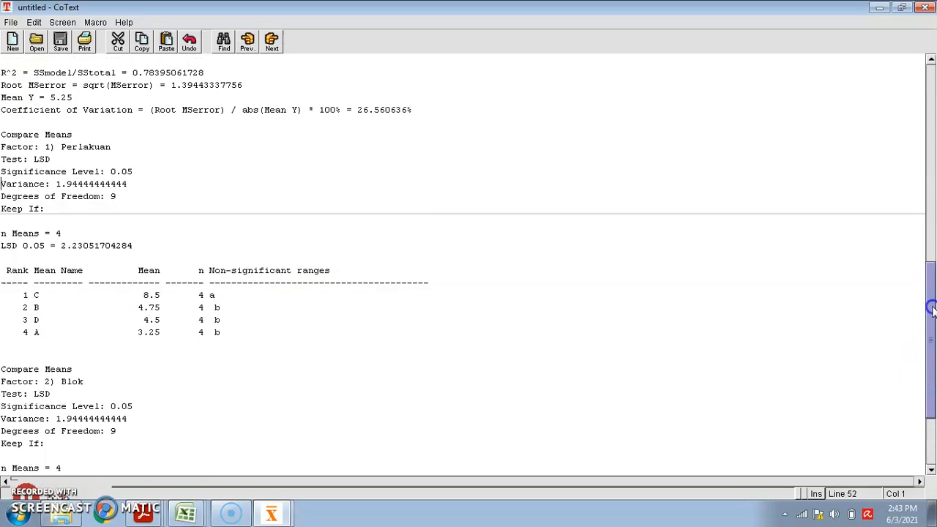
drag(931, 311, 933, 365)
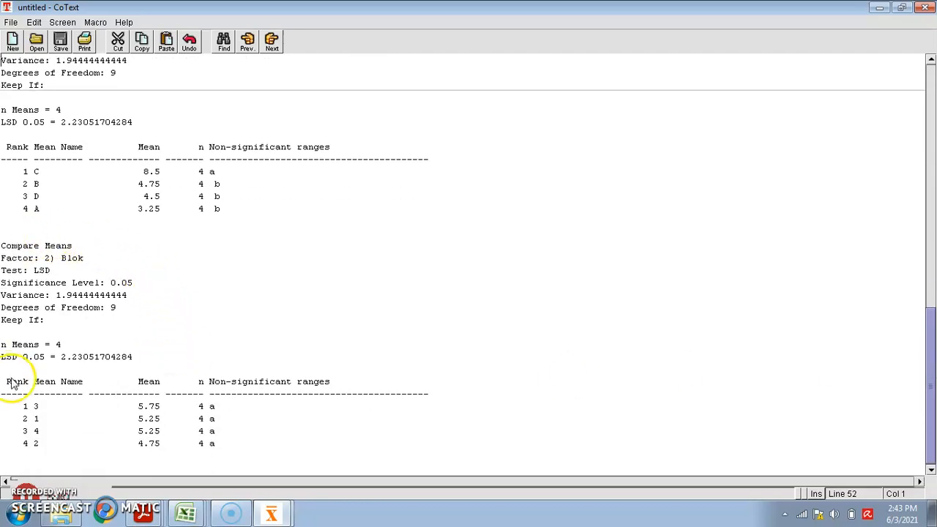
scroll(86, 271, up, 4)
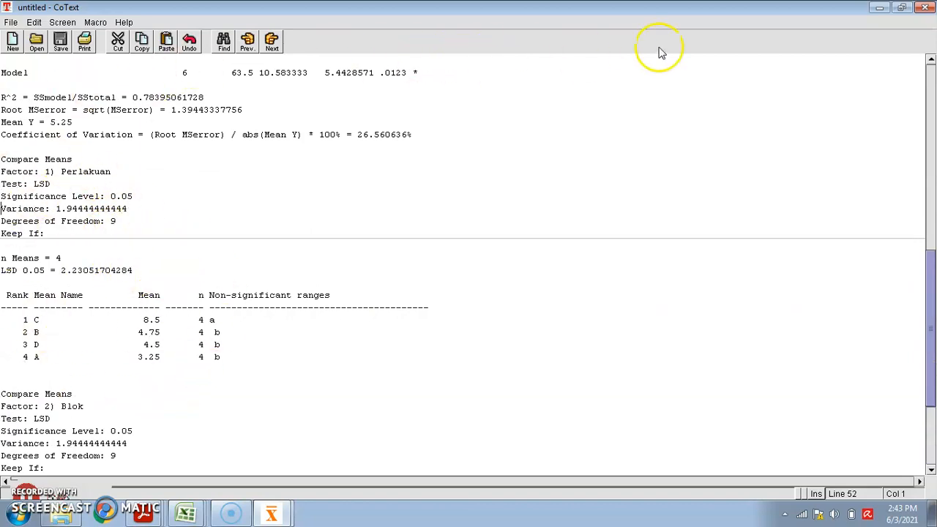
click(926, 9)
click(112, 75)
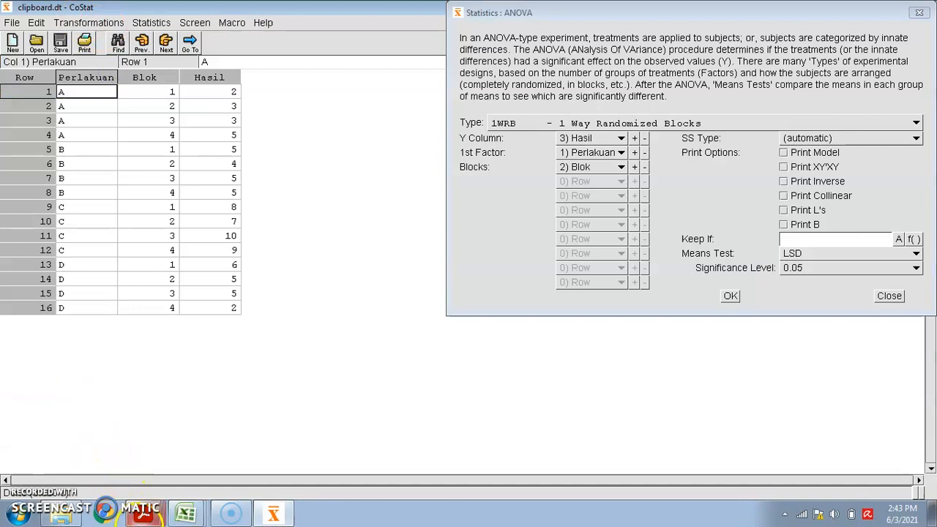
- Switch to Uji Perbandingan Rata-rata Perlakuan.pdf, review the Contoh Kasus 2 task, and view its data table in Rancangan Acak Lengkap.pdf
mouse_move(143, 513)
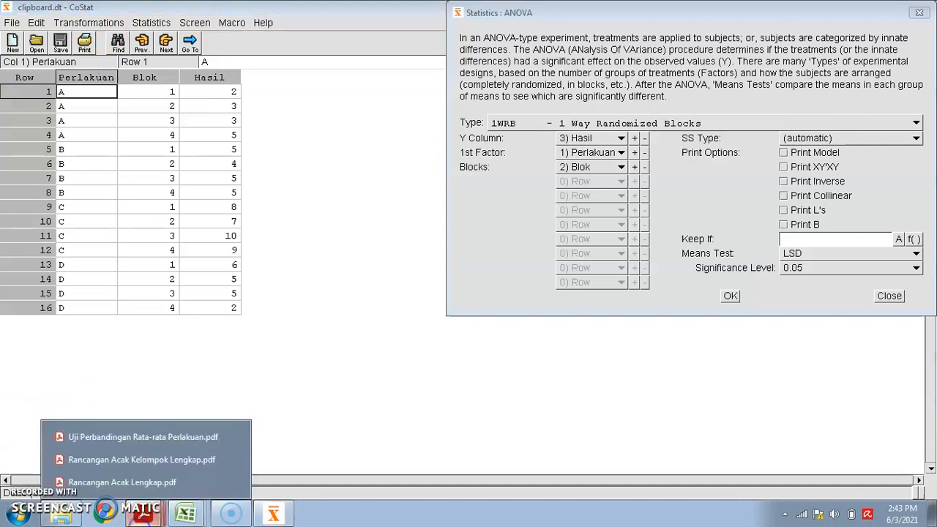
click(151, 438)
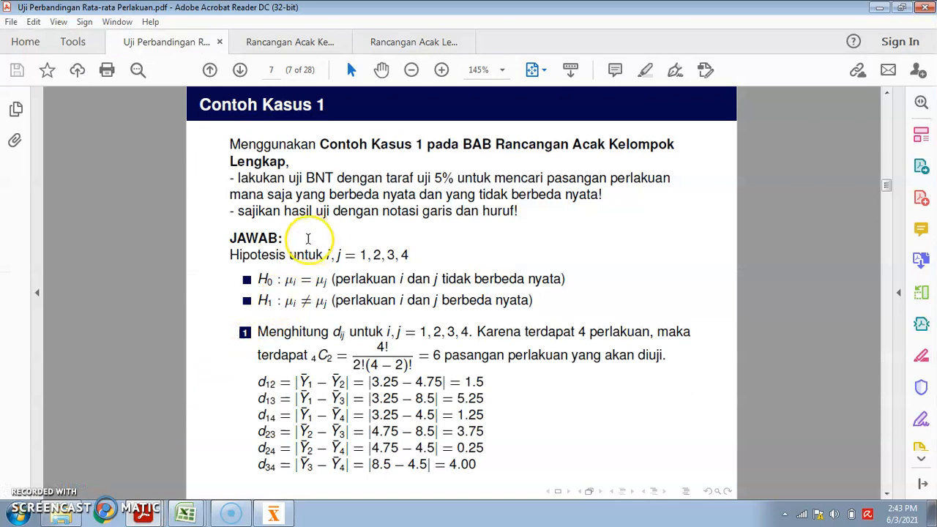
scroll(314, 237, down, 10)
scroll(319, 238, down, 12)
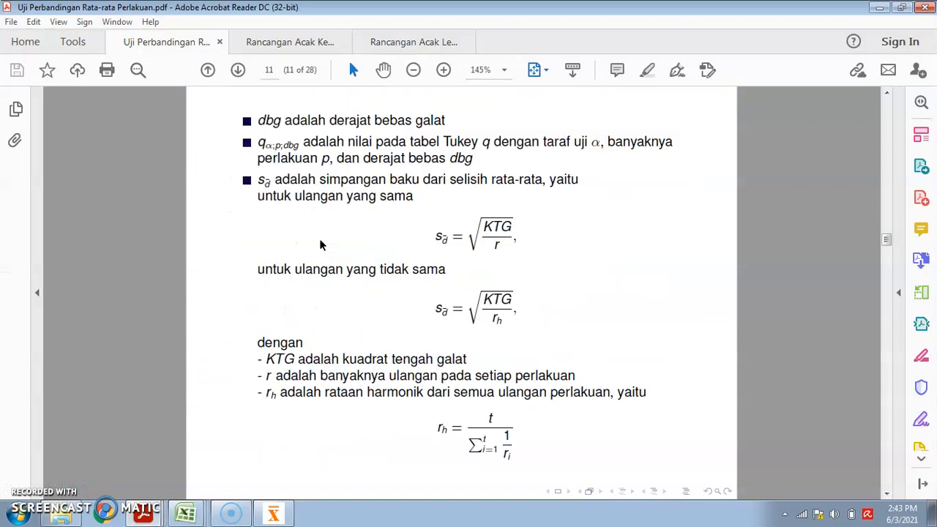
click(215, 119)
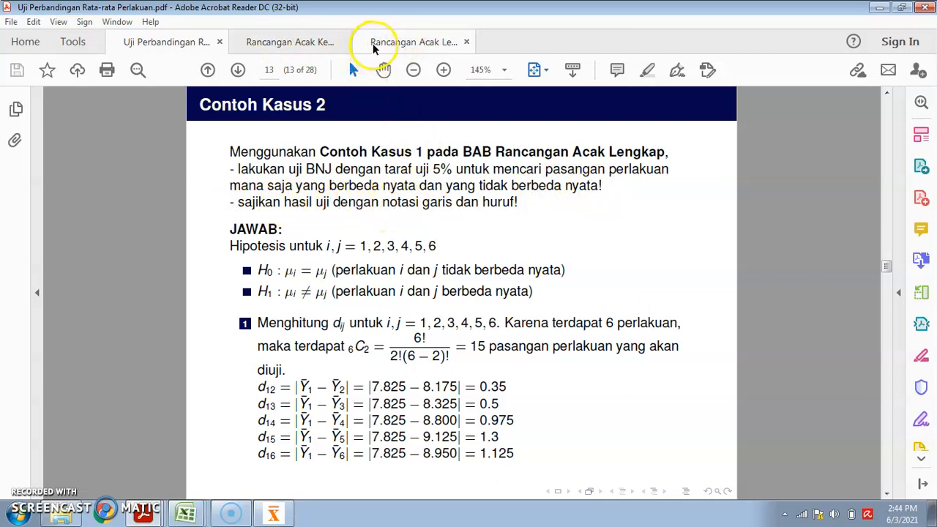
click(376, 46)
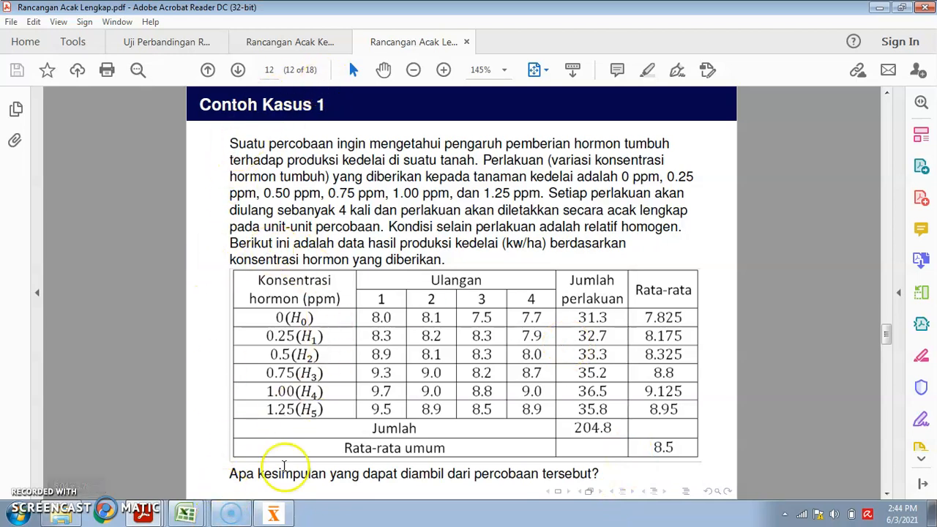
- Switch to the Excel workbook Data Percoban RAL (Contoh Kasus 1) and copy the Perlakuan, Ulangan and Data table in A1:C25
click(190, 517)
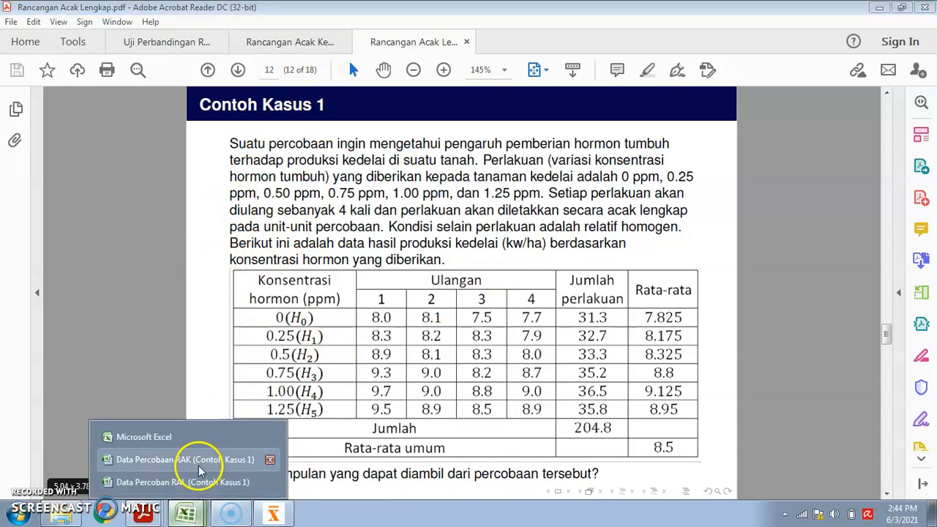
click(196, 482)
scroll(190, 249, down, 1)
scroll(183, 230, up, 1)
click(226, 159)
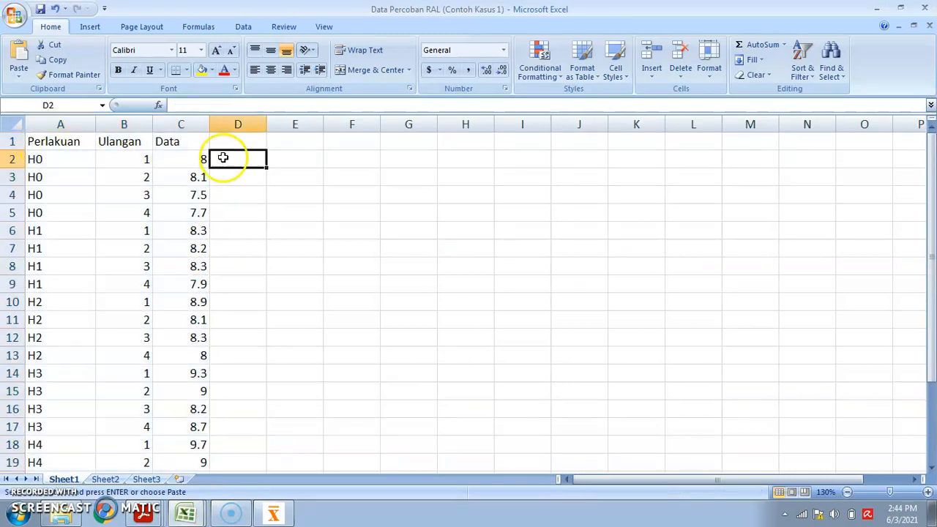
drag(50, 141, 170, 448)
right_click(147, 355)
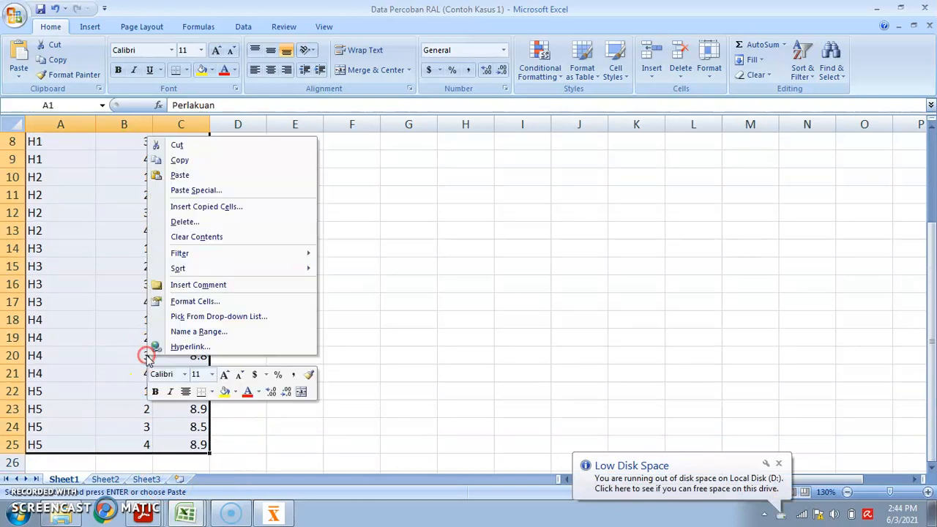
click(183, 161)
scroll(287, 423, up, 3)
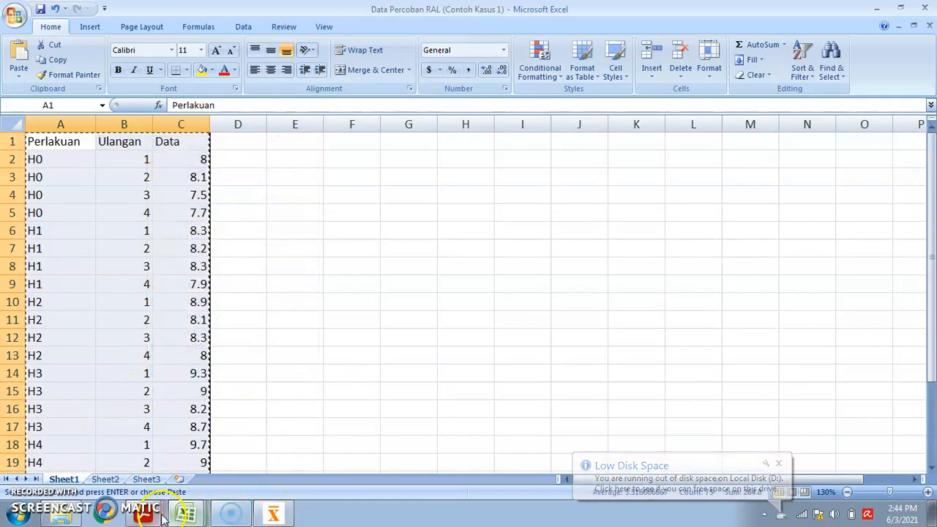
- Switch to CoStat and close the ANOVA dialog from the previous analysis
click(143, 513)
click(273, 516)
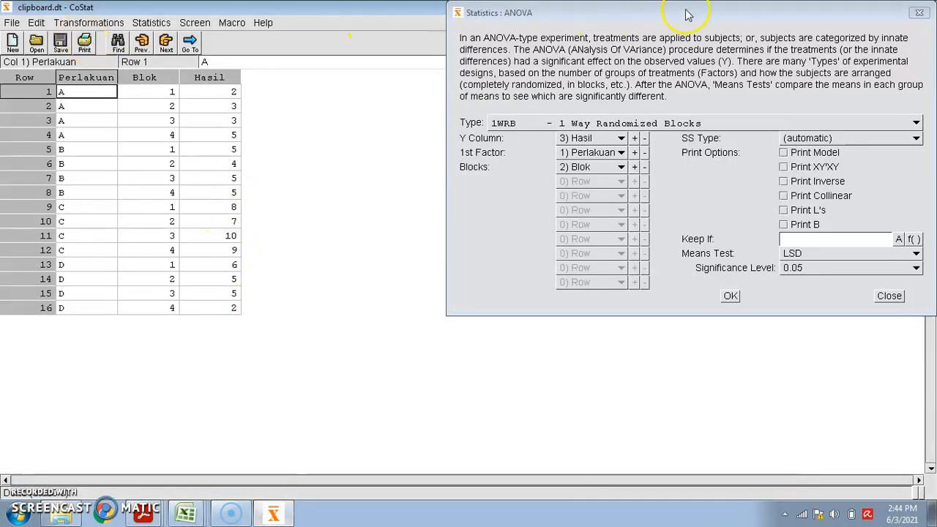
click(924, 12)
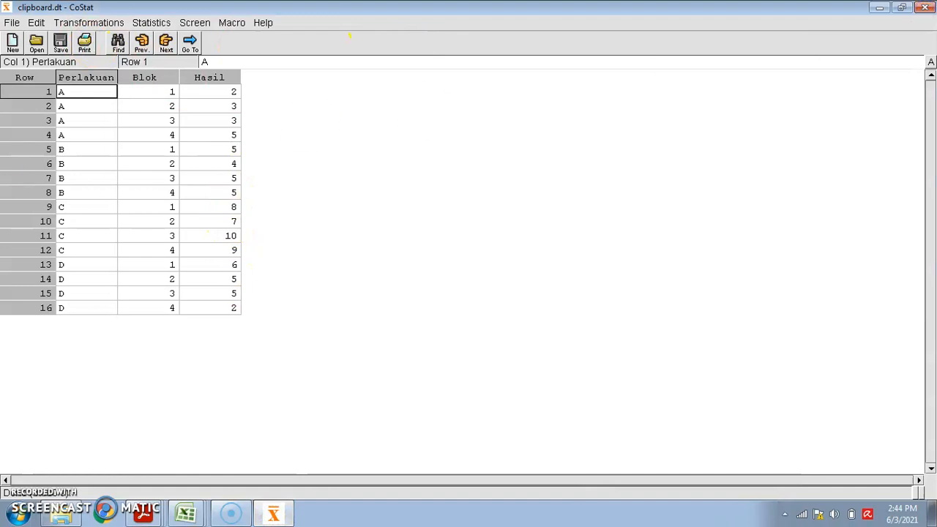
click(12, 22)
mouse_move(399, 86)
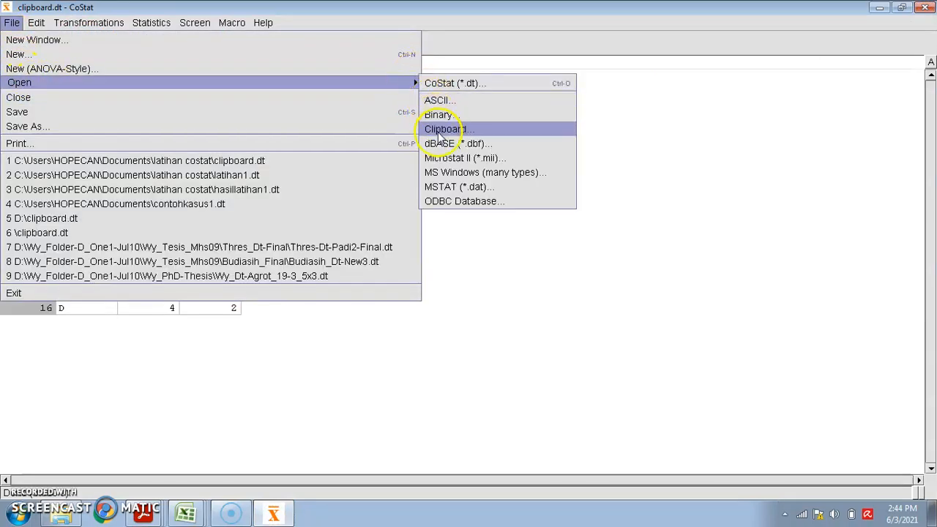
click(687, 98)
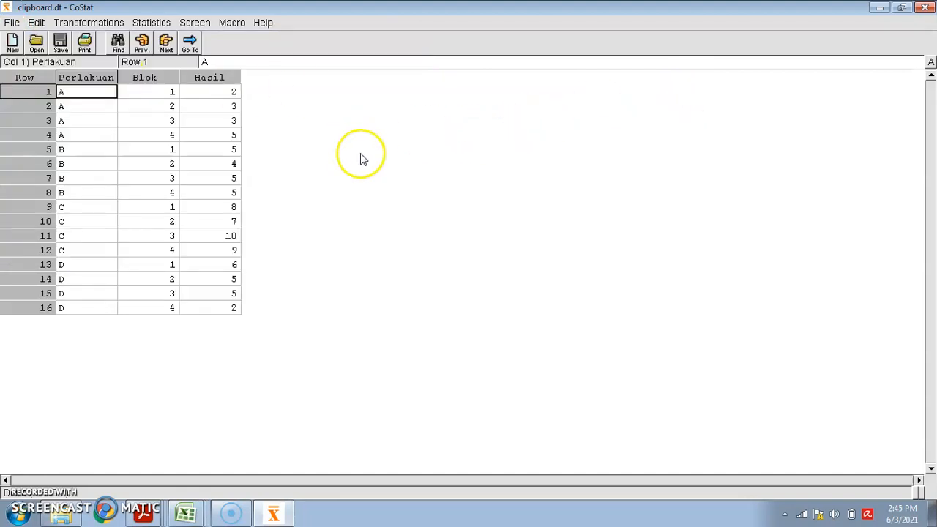
- Import the copied Perlakuan, Ulangan and Data table from the clipboard, replacing the old data without saving it
click(11, 22)
mouse_move(410, 81)
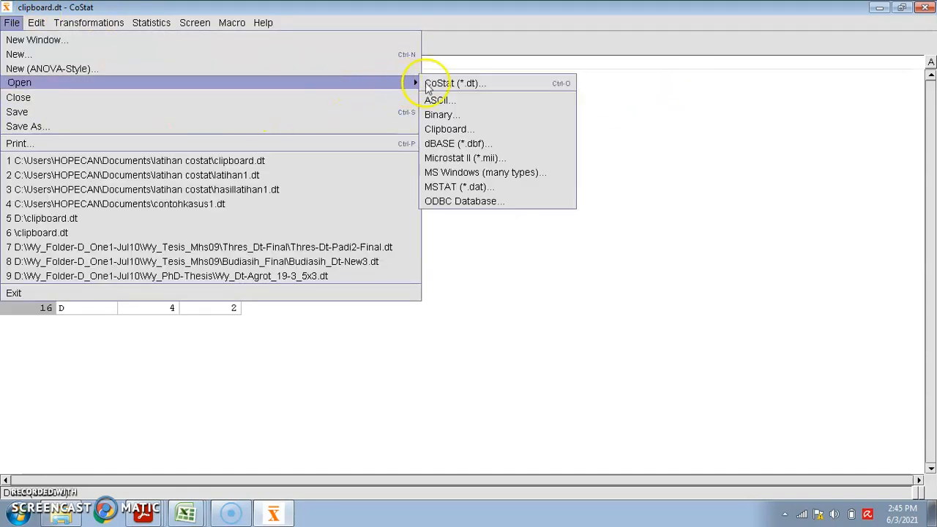
click(456, 128)
click(132, 72)
click(82, 107)
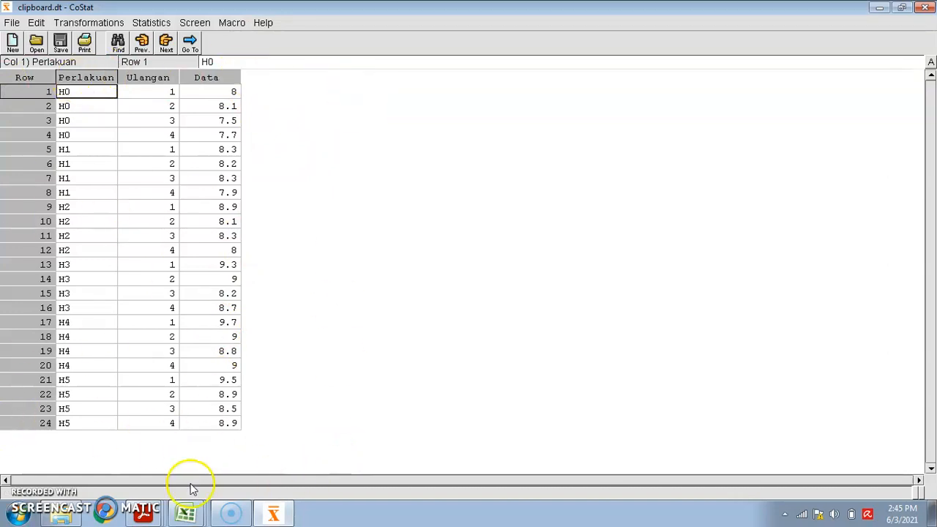
right_click(160, 517)
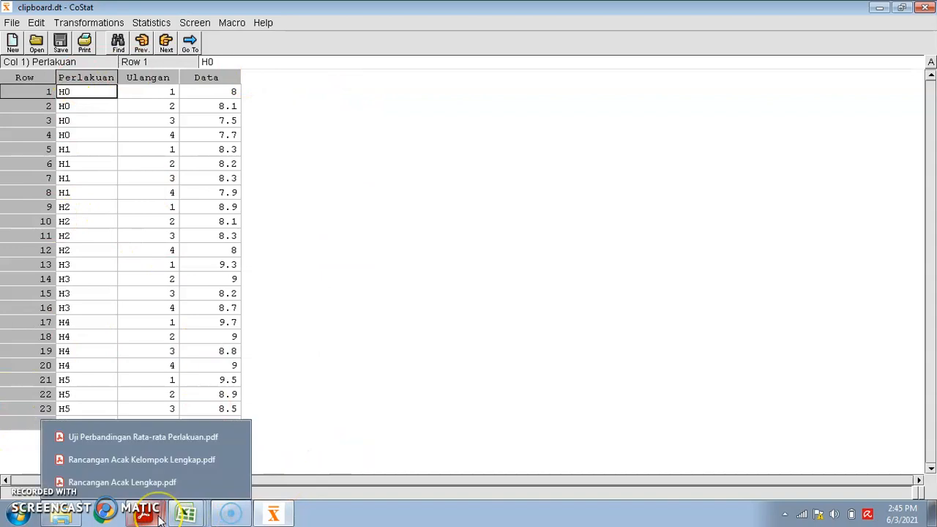
click(226, 115)
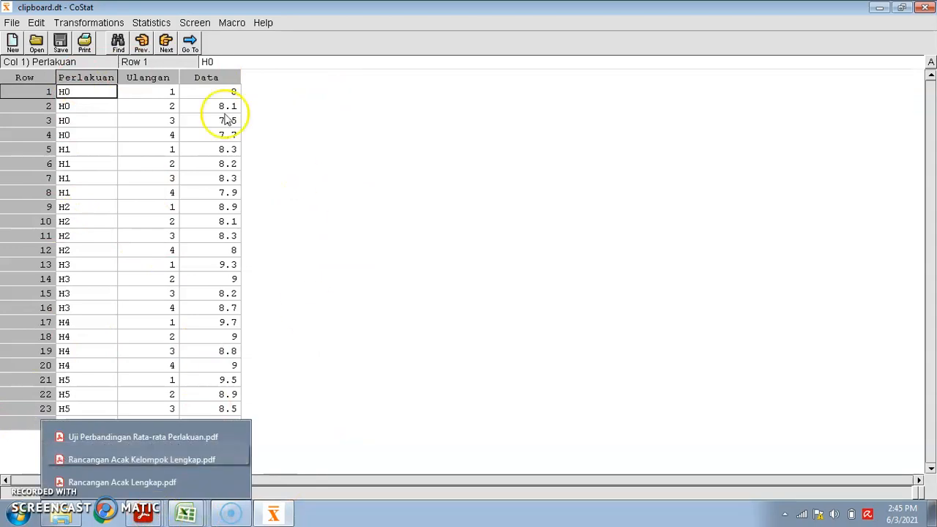
- Start an ANOVA on the imported data with the type 1WCR - 1 Way Completely Randomized
click(162, 25)
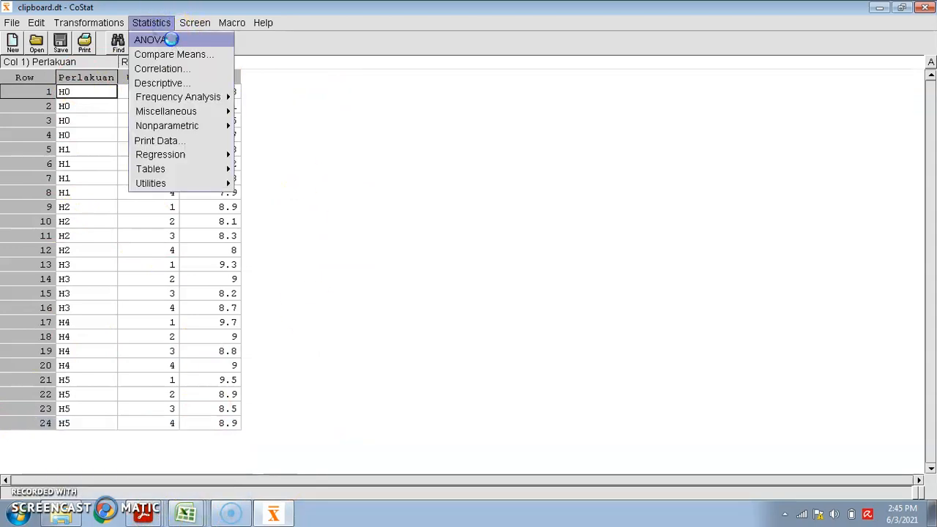
click(170, 39)
click(736, 115)
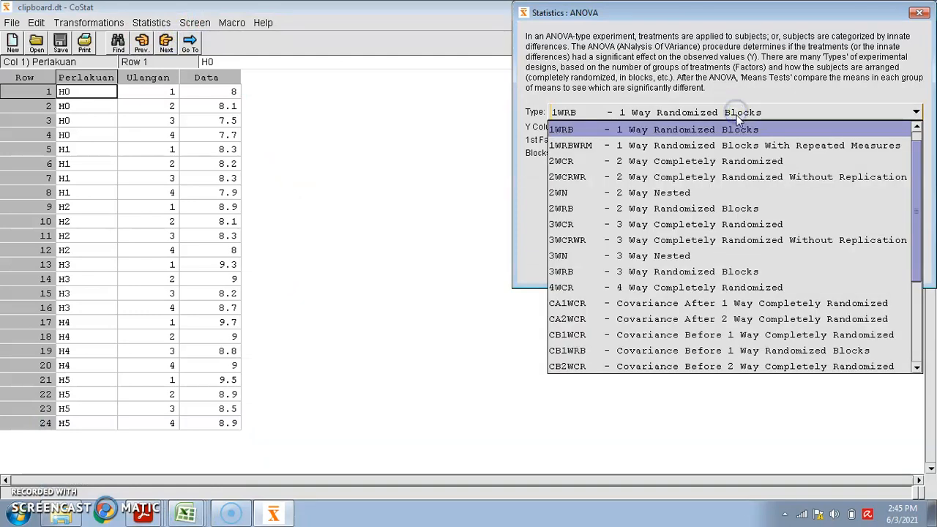
scroll(734, 147, up, 1)
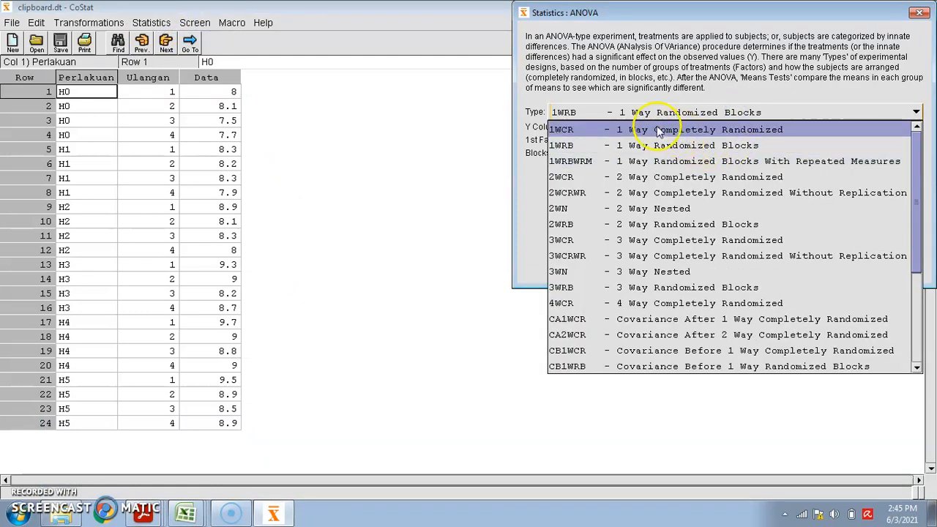
click(782, 130)
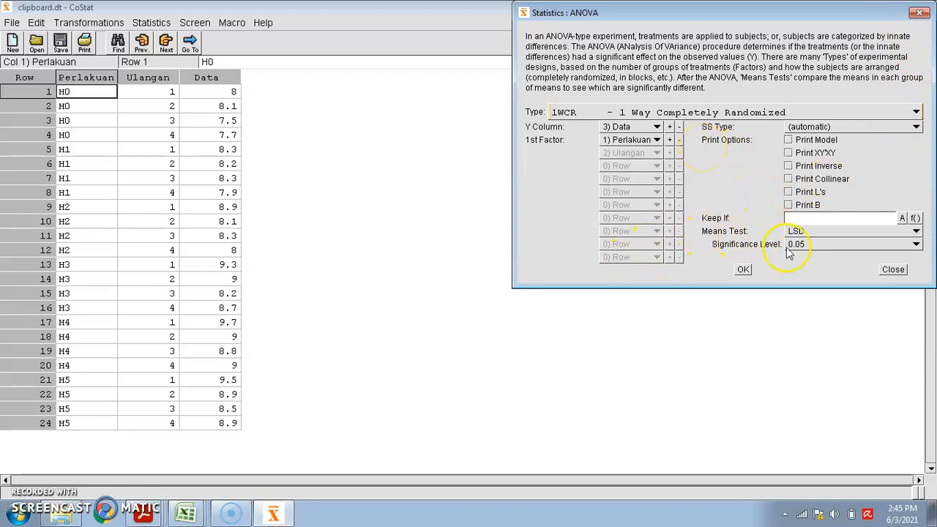
- Set the means test to Tukey's HSD and run the ANOVA at the 0.05 significance level
click(824, 231)
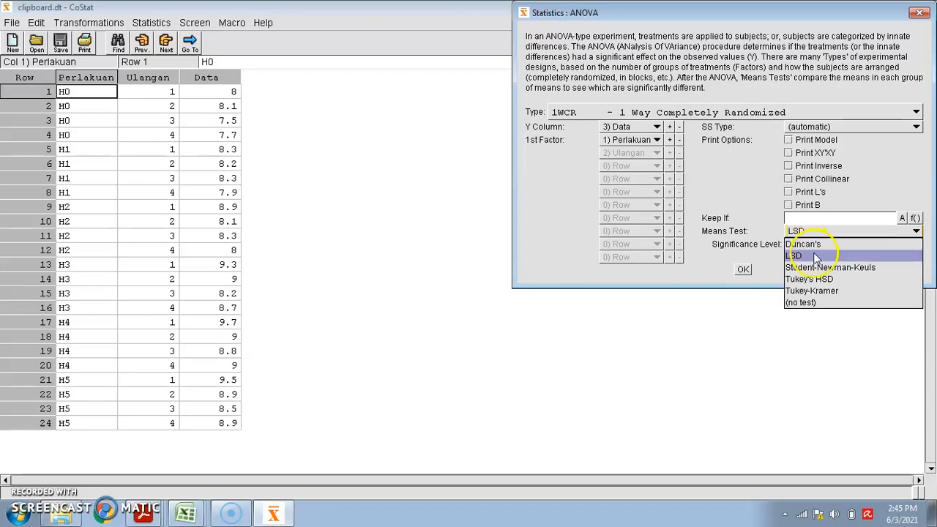
click(817, 280)
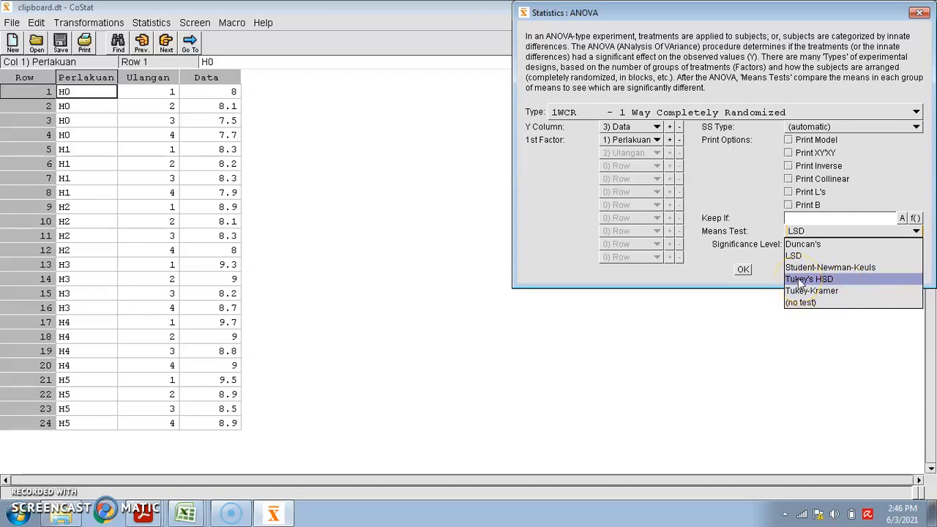
click(802, 281)
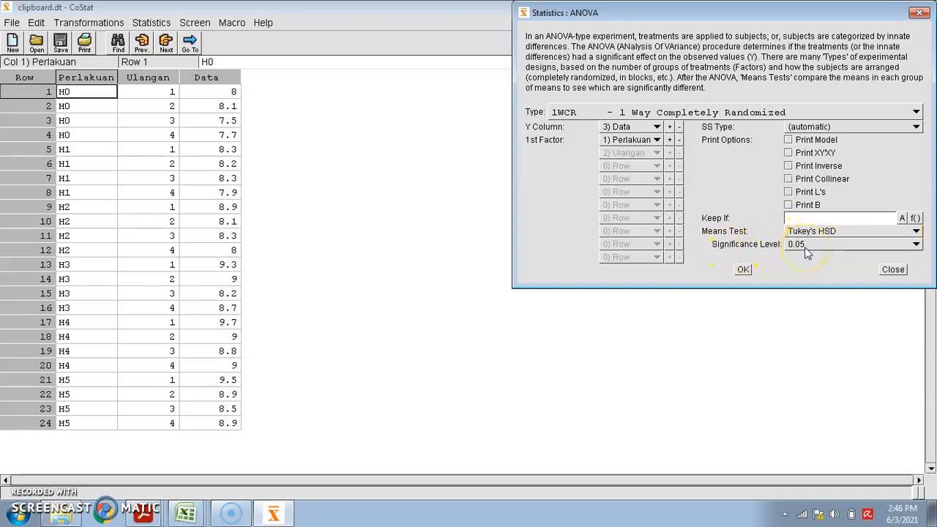
click(743, 269)
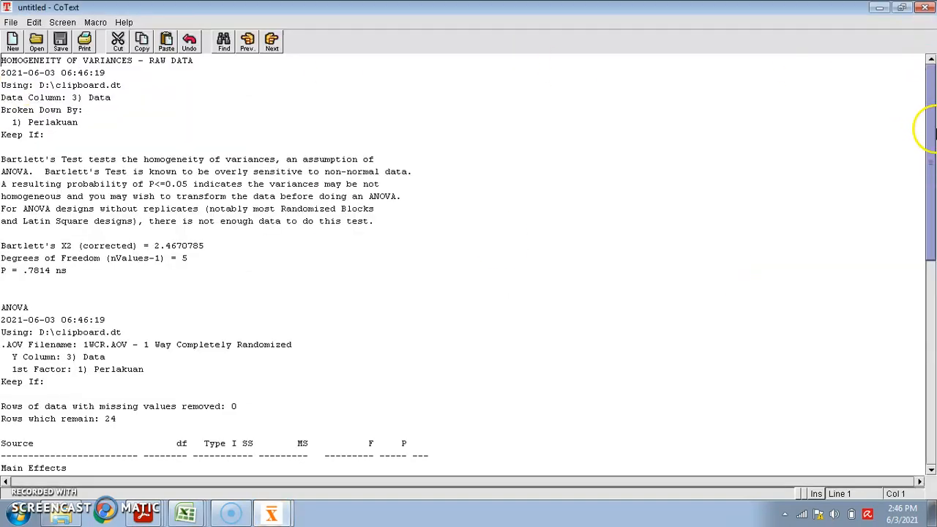
- Examine Bartlett's test, the ANOVA table and the Tukey's HSD mean comparison for Perlakuan, and close the report without saving
drag(933, 128, 933, 230)
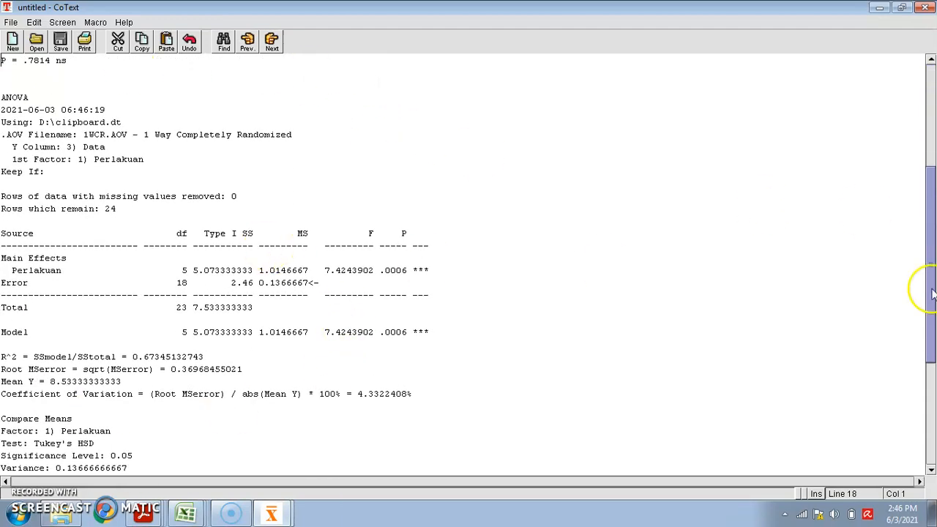
drag(934, 291, 933, 412)
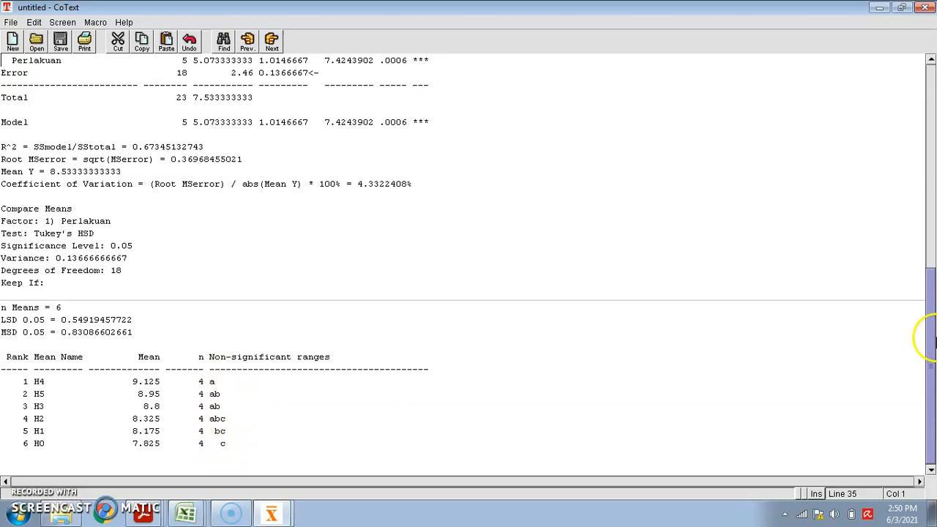
drag(930, 299, 932, 92)
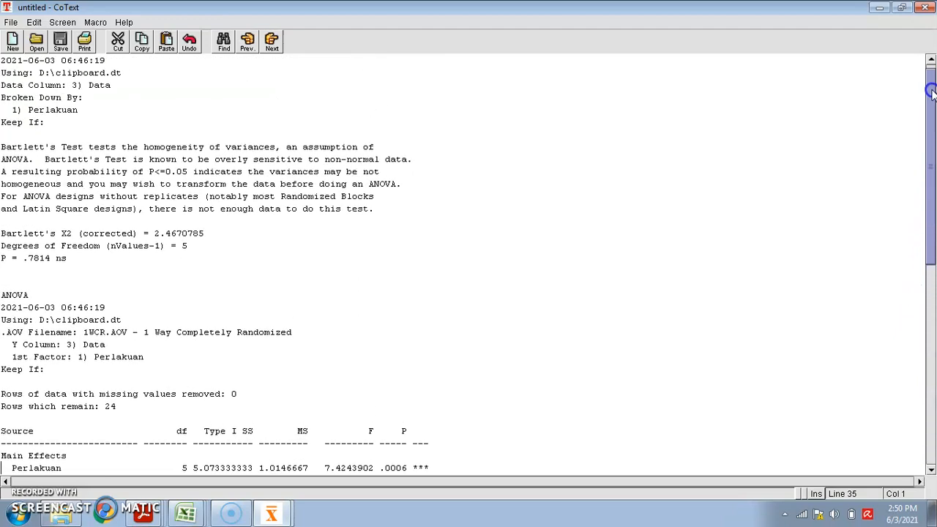
click(925, 7)
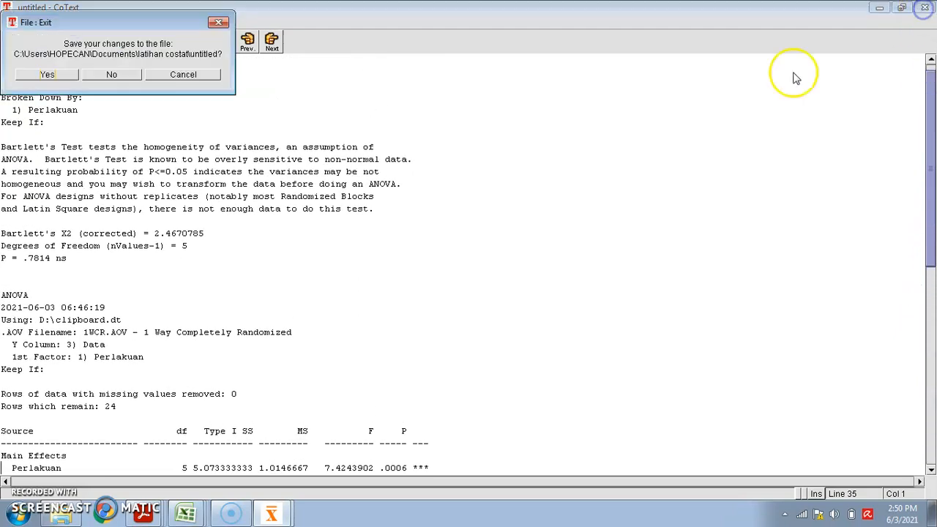
click(112, 74)
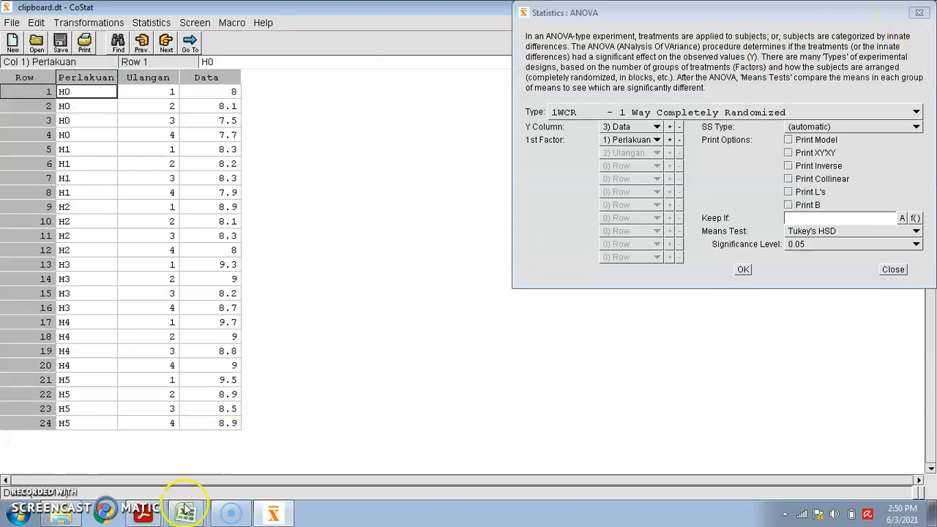
- Review the Contoh Kasus 3 Duncan test task and its data table in the PDF documents, and return to CoStat
mouse_move(144, 513)
click(195, 438)
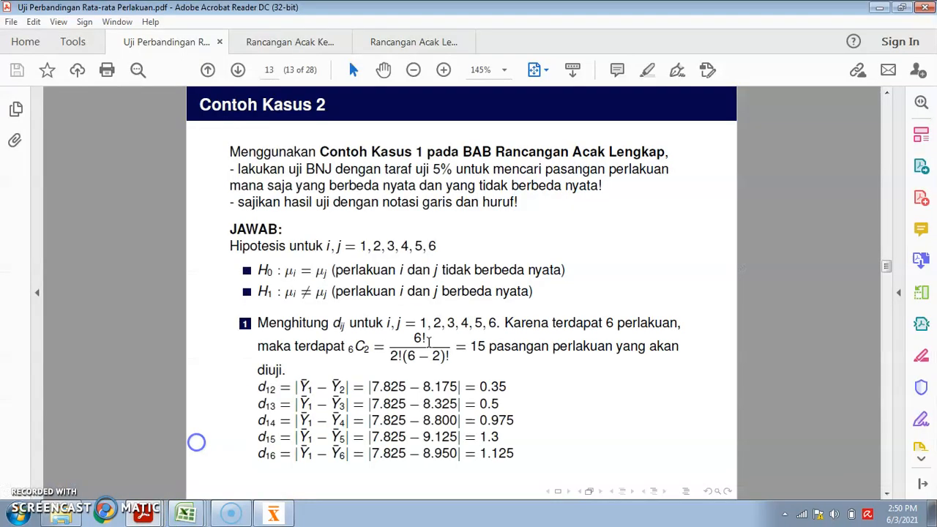
scroll(430, 349, down, 10)
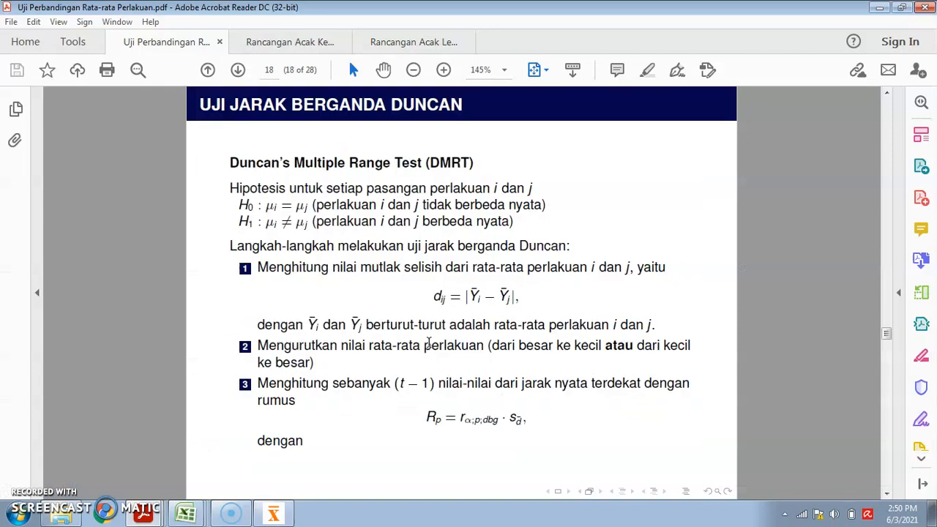
scroll(429, 341, down, 6)
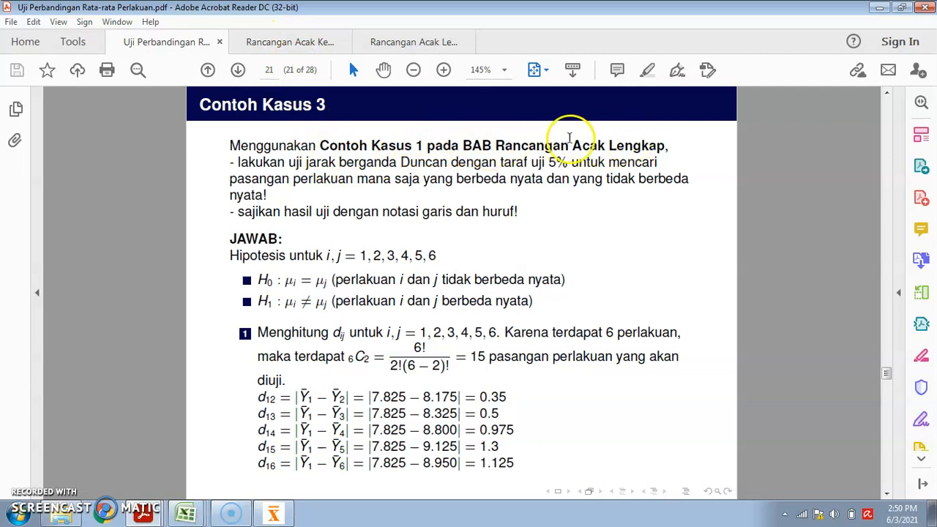
click(386, 44)
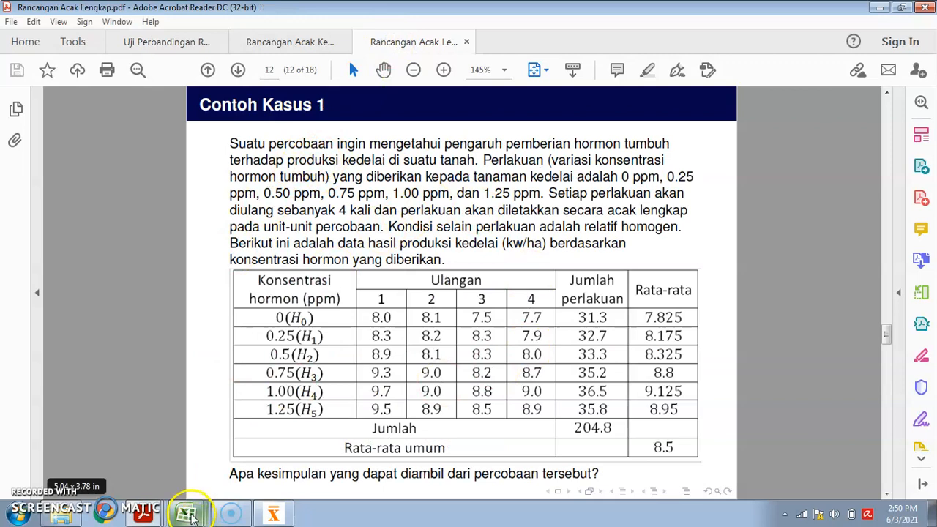
click(273, 515)
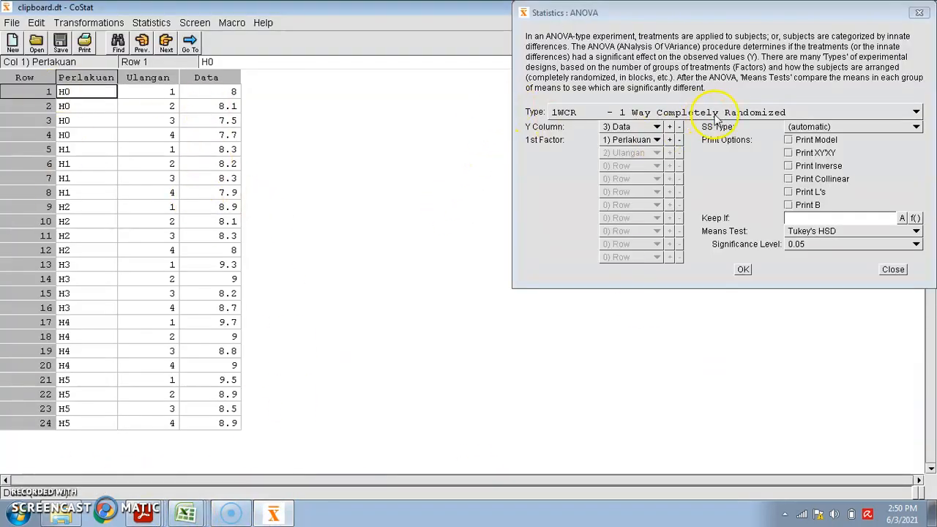
- Set the means test to Duncan's and run the one-way completely randomized ANOVA at the 0.05 significance level
click(842, 232)
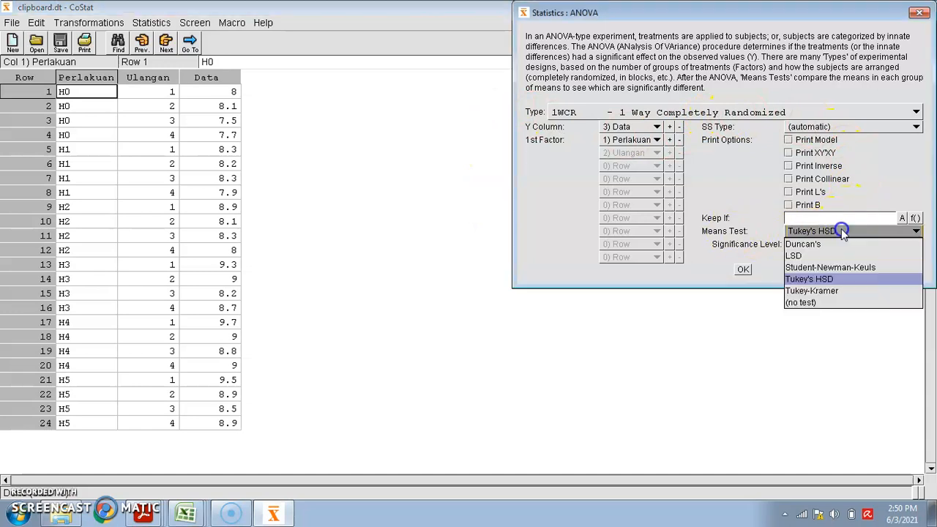
click(832, 246)
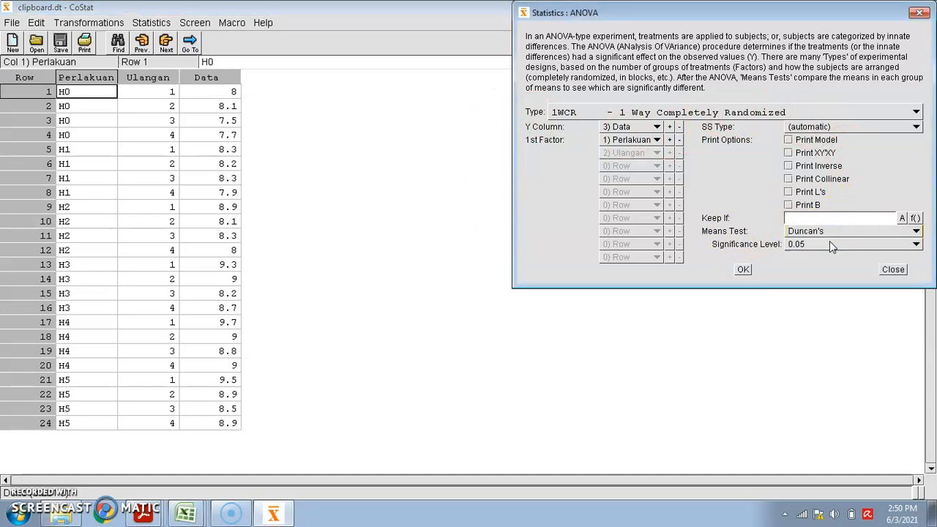
click(743, 271)
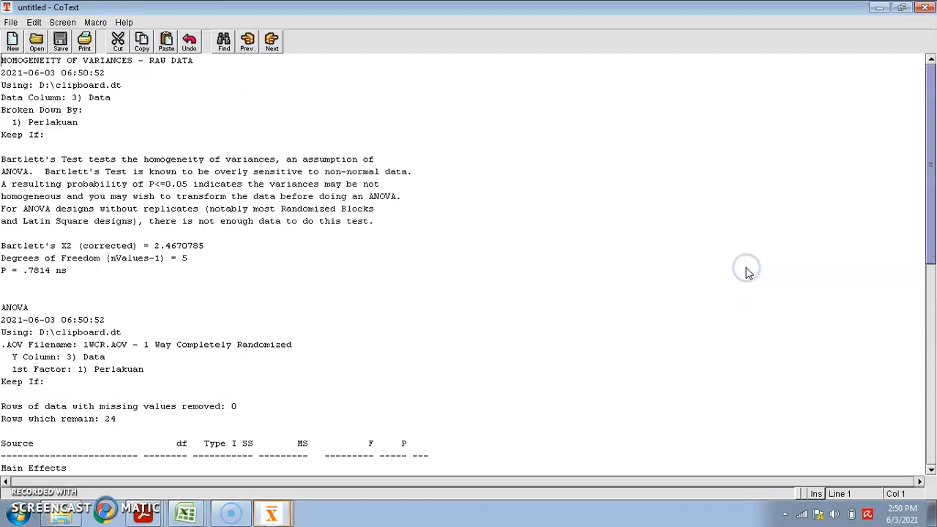
- Examine Bartlett's test, the ANOVA table and the Duncan's mean comparison for Perlakuan in the report
drag(930, 198, 933, 428)
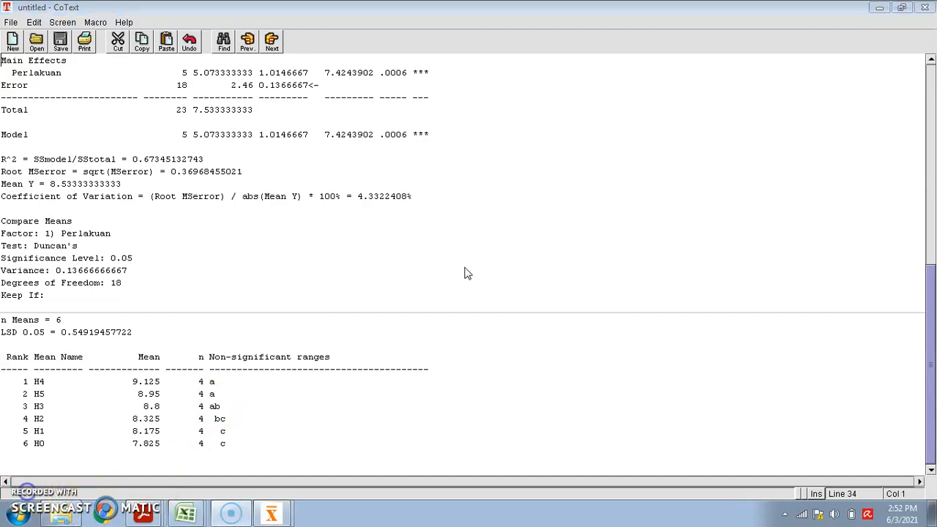
scroll(928, 282, up, 11)
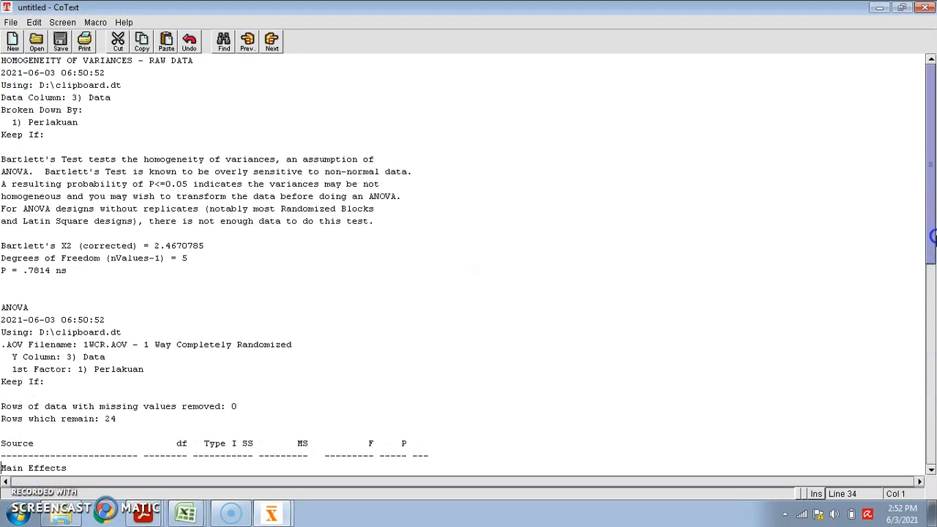
drag(931, 61, 932, 282)
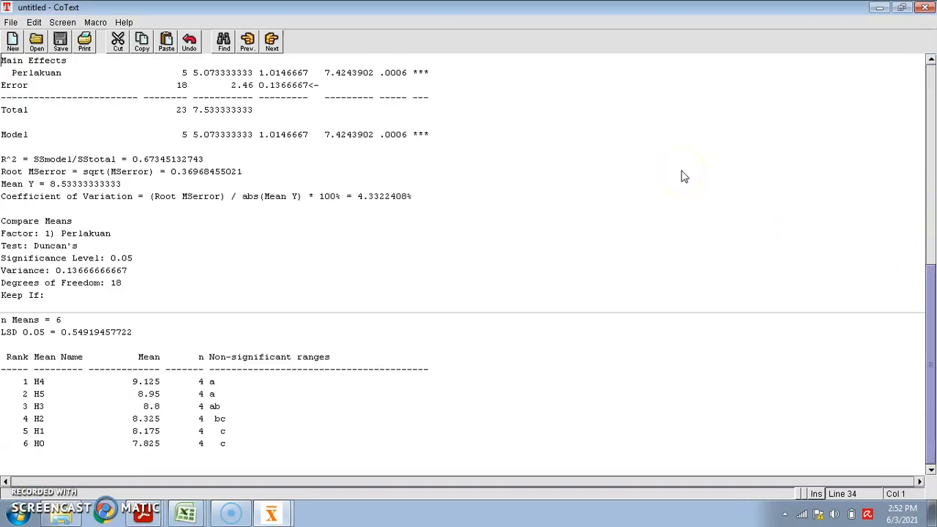